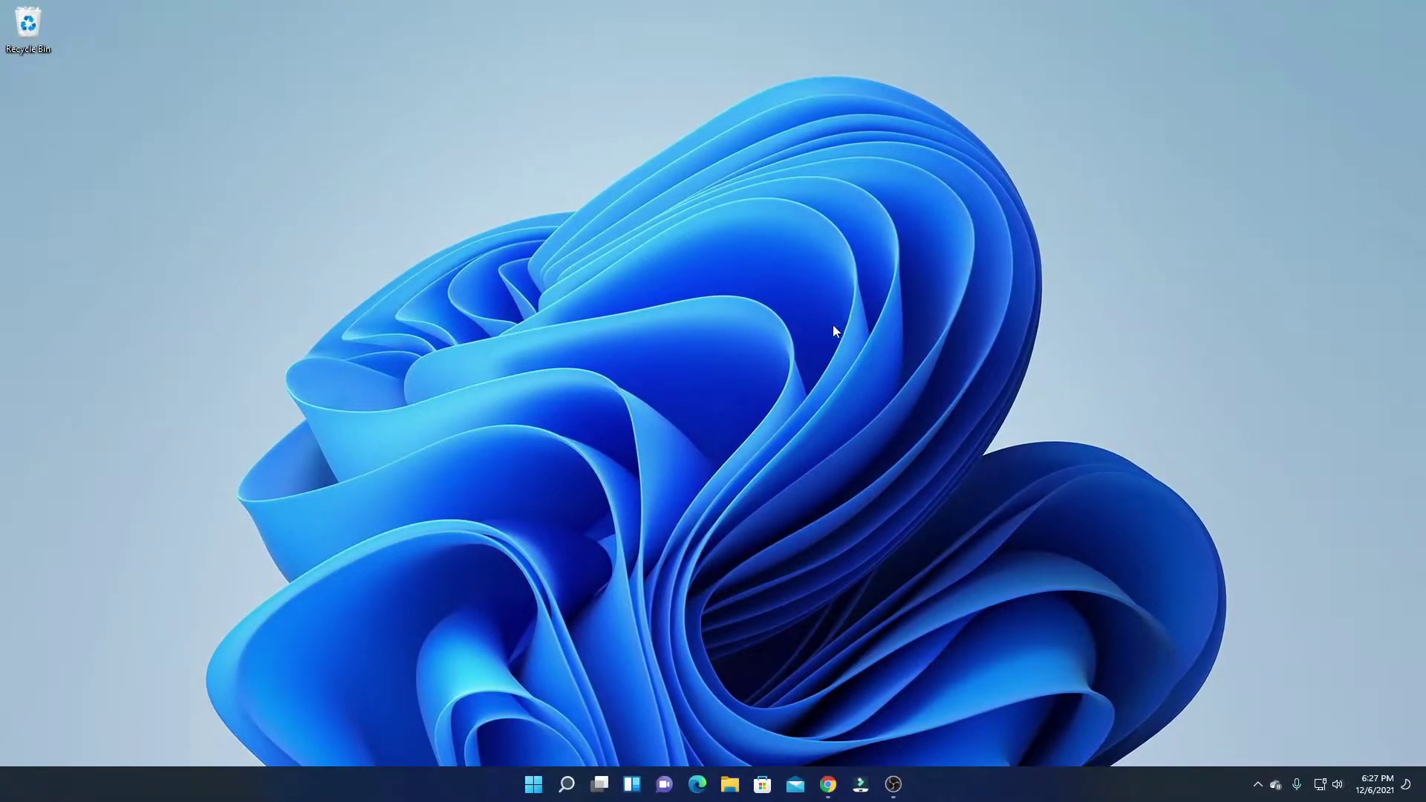
# Step: Return to the Chrome results for 'atom editor' and open the official atom.io result
pyautogui.click(828, 784)
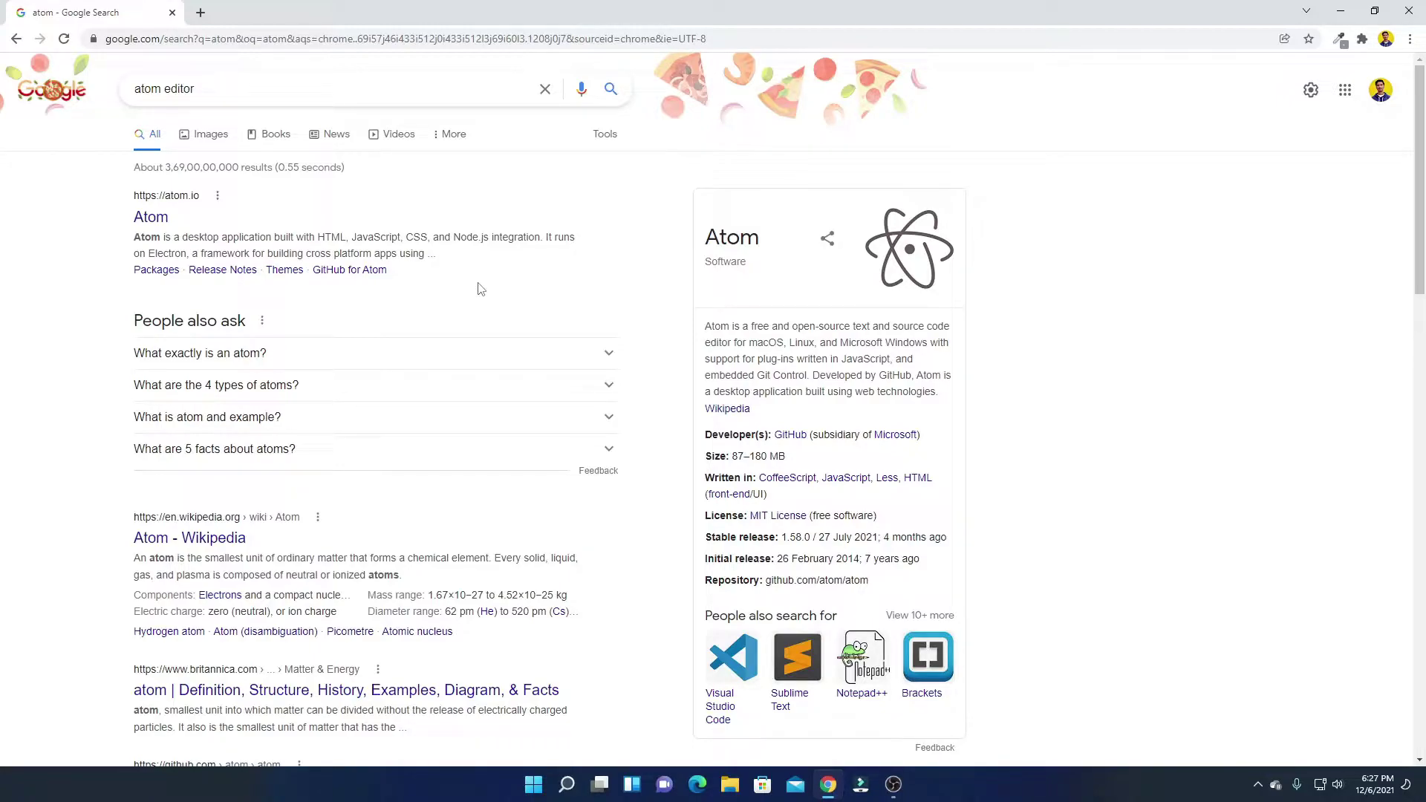
pyautogui.click(160, 218)
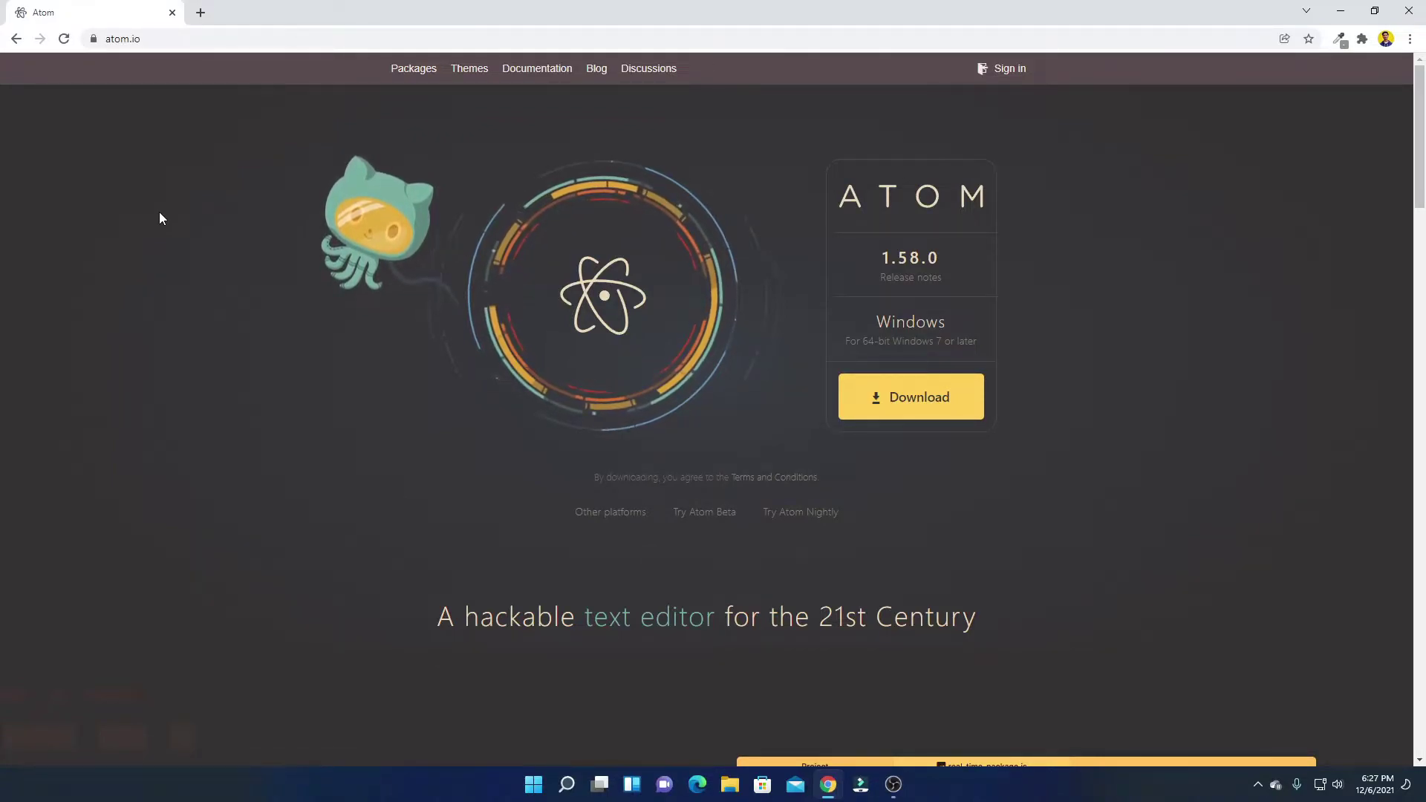
# Step: Scroll the atom.io homepage and download the Atom 1.58.0 installer AtomSetup-x64.exe
pyautogui.scroll(-5, 1031, 223)
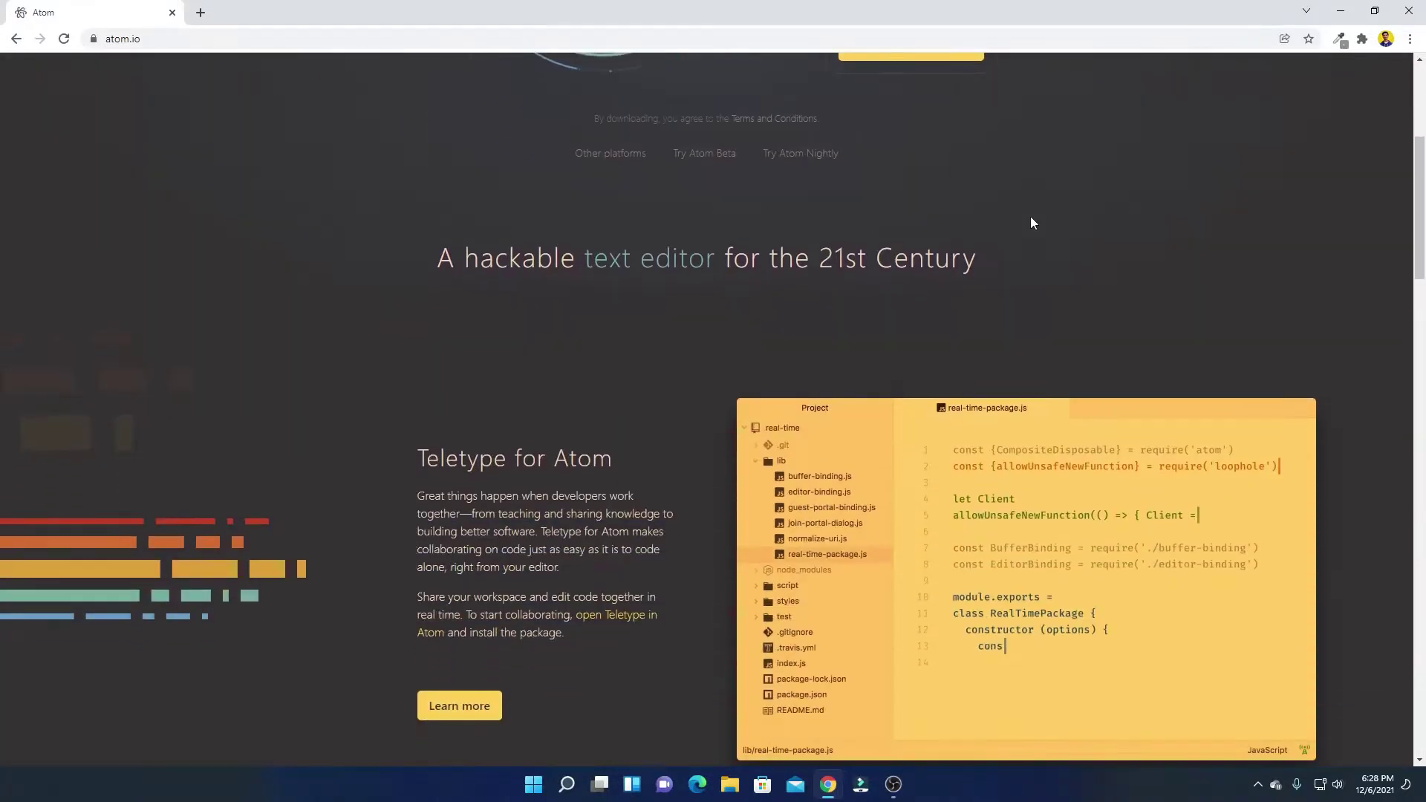
pyautogui.scroll(-10, 1030, 223)
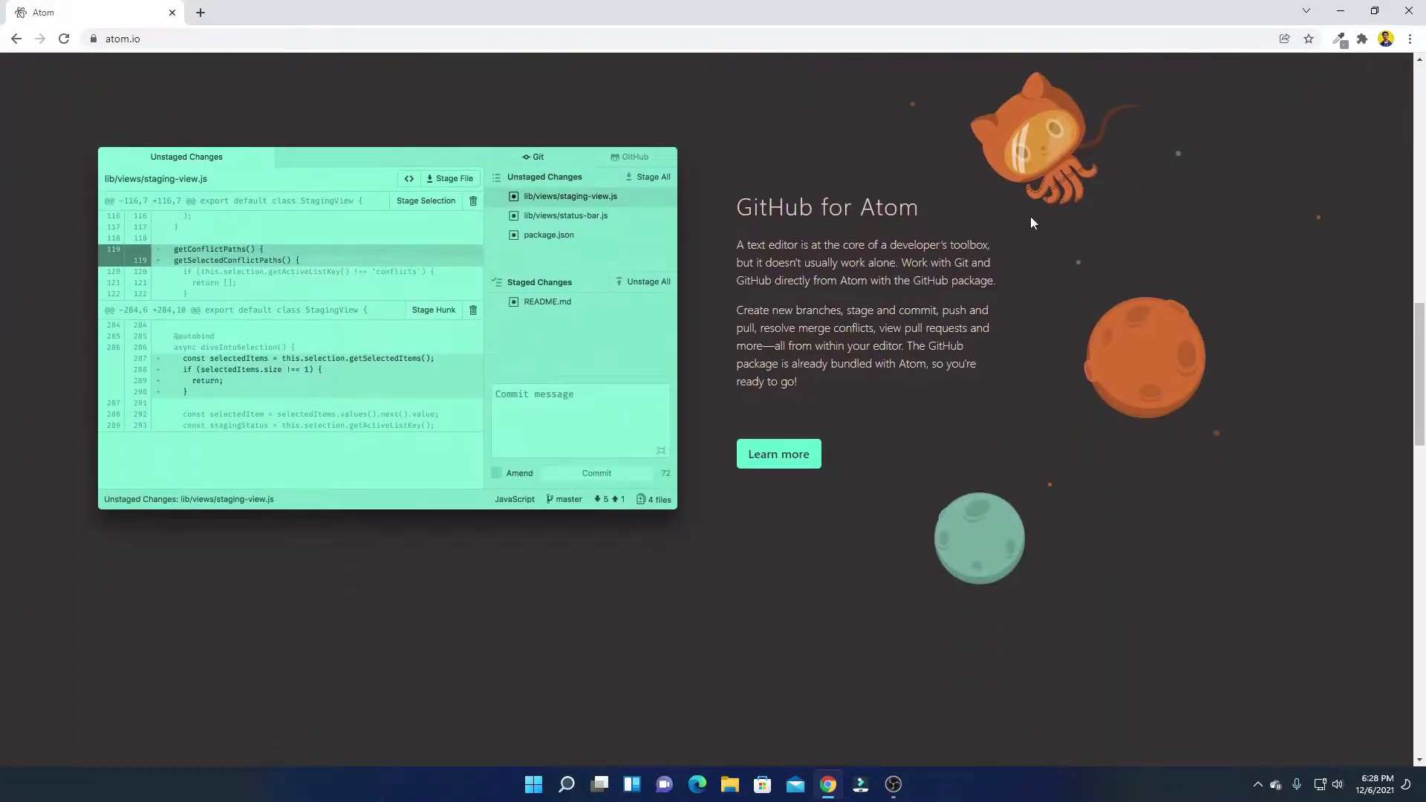
pyautogui.scroll(15, 1030, 217)
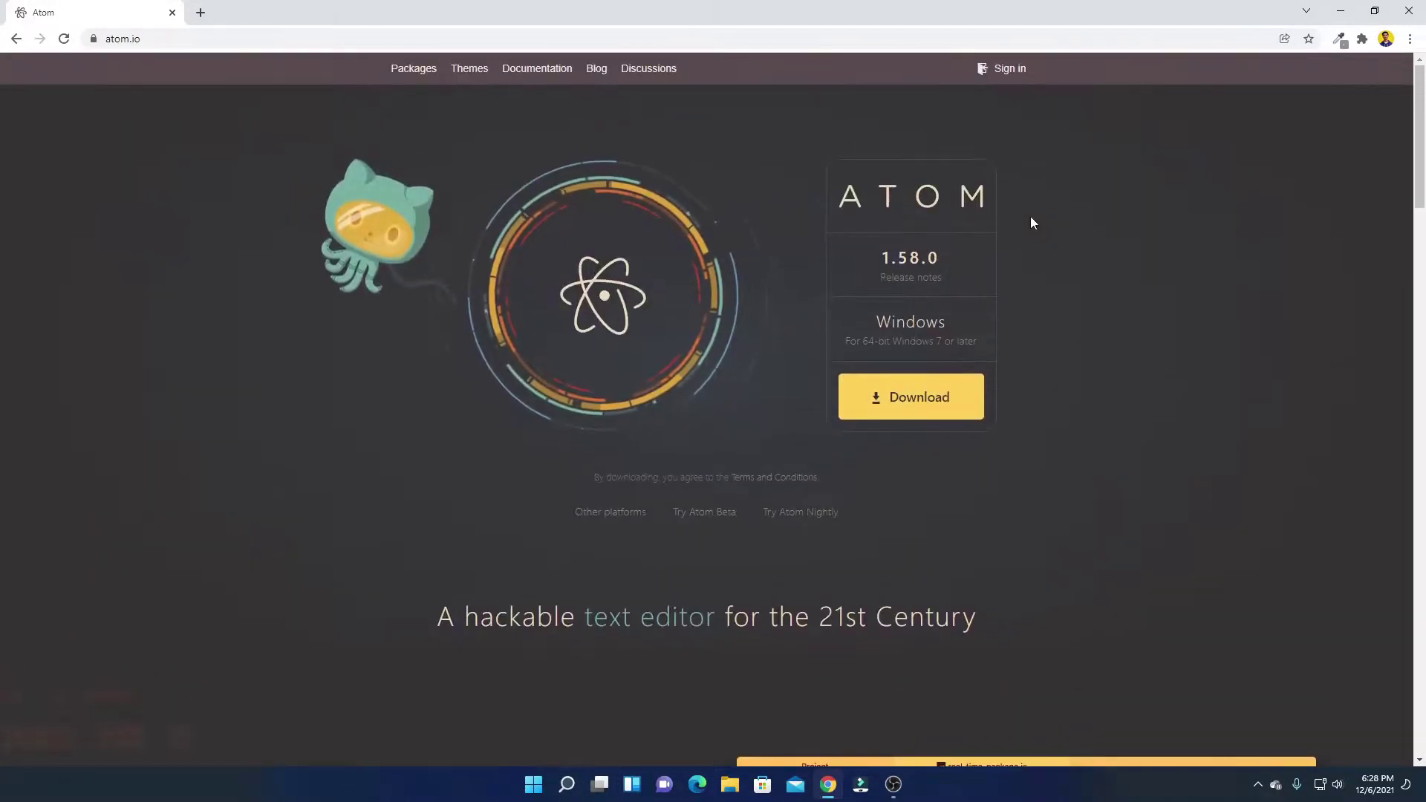
pyautogui.click(903, 405)
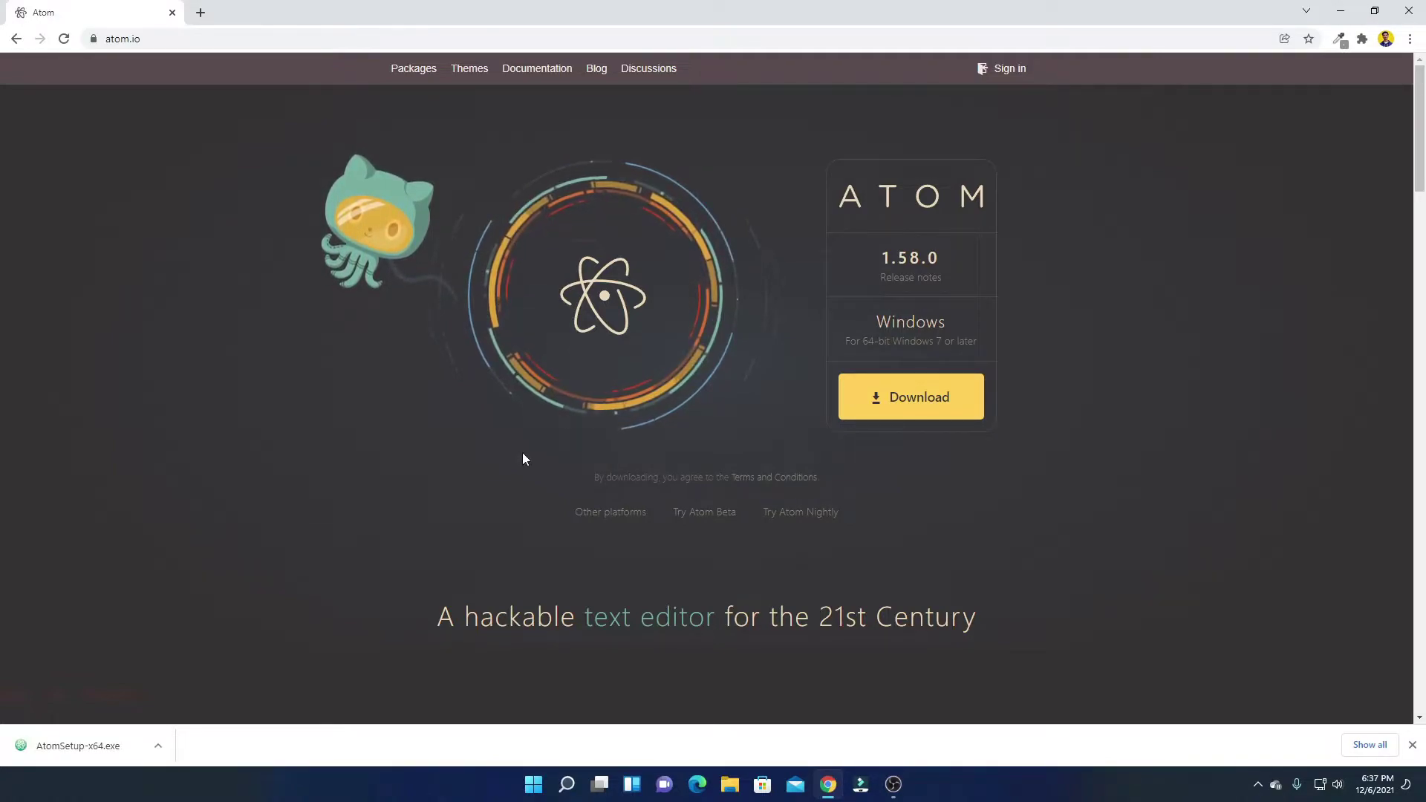
# Step: Run AtomSetup-x64.exe, maximize Atom, and always register it as the atom:// link handler
pyautogui.click(158, 748)
pyautogui.click(189, 651)
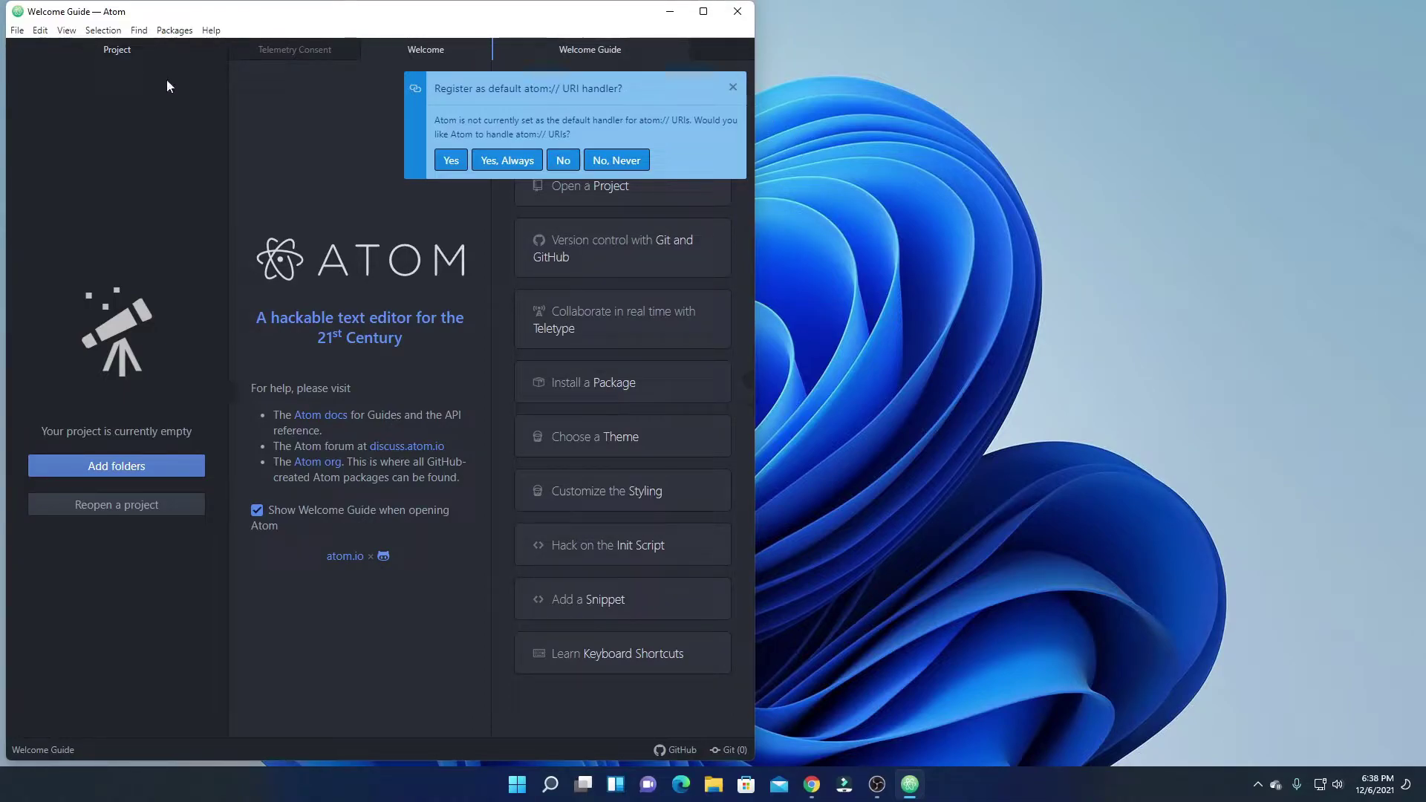
pyautogui.click(703, 11)
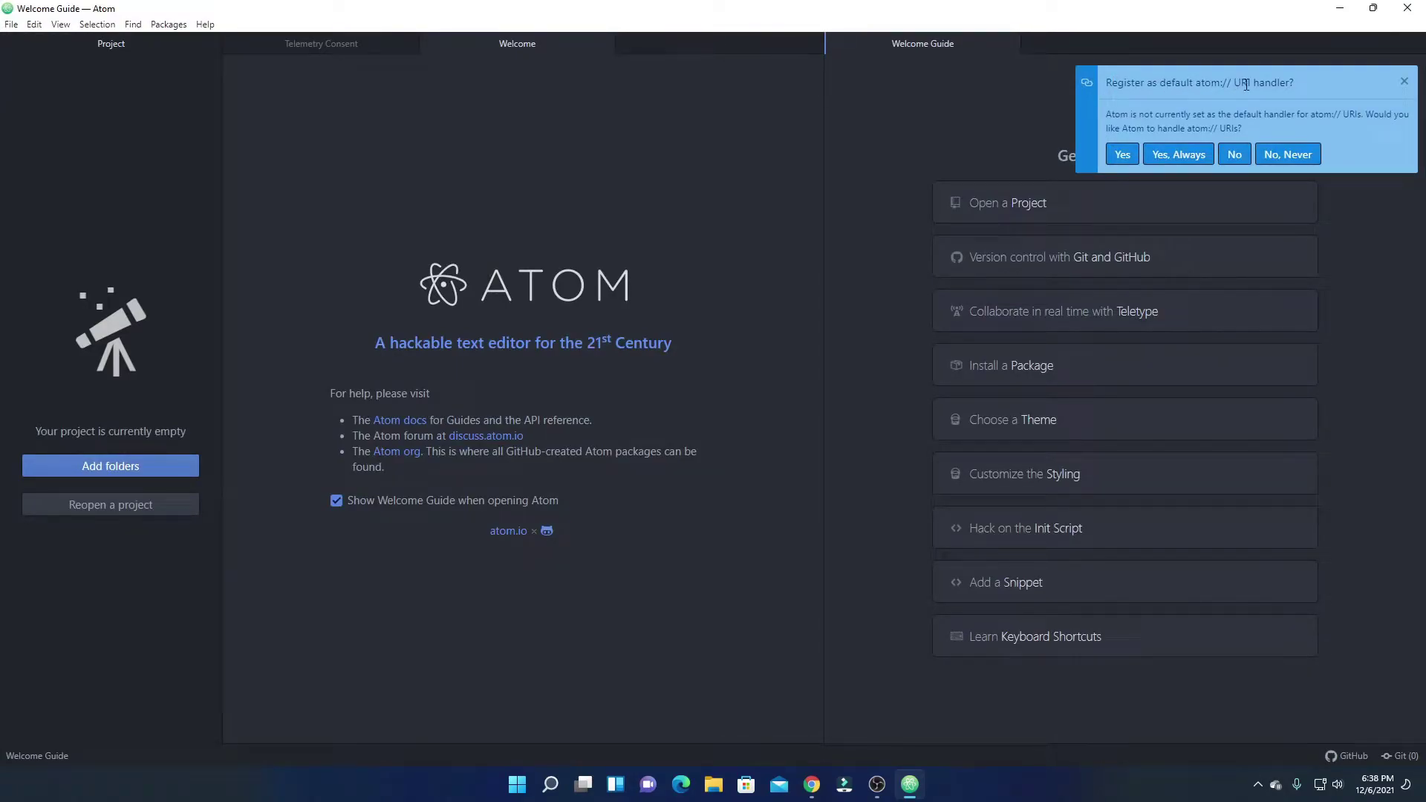
pyautogui.click(1163, 163)
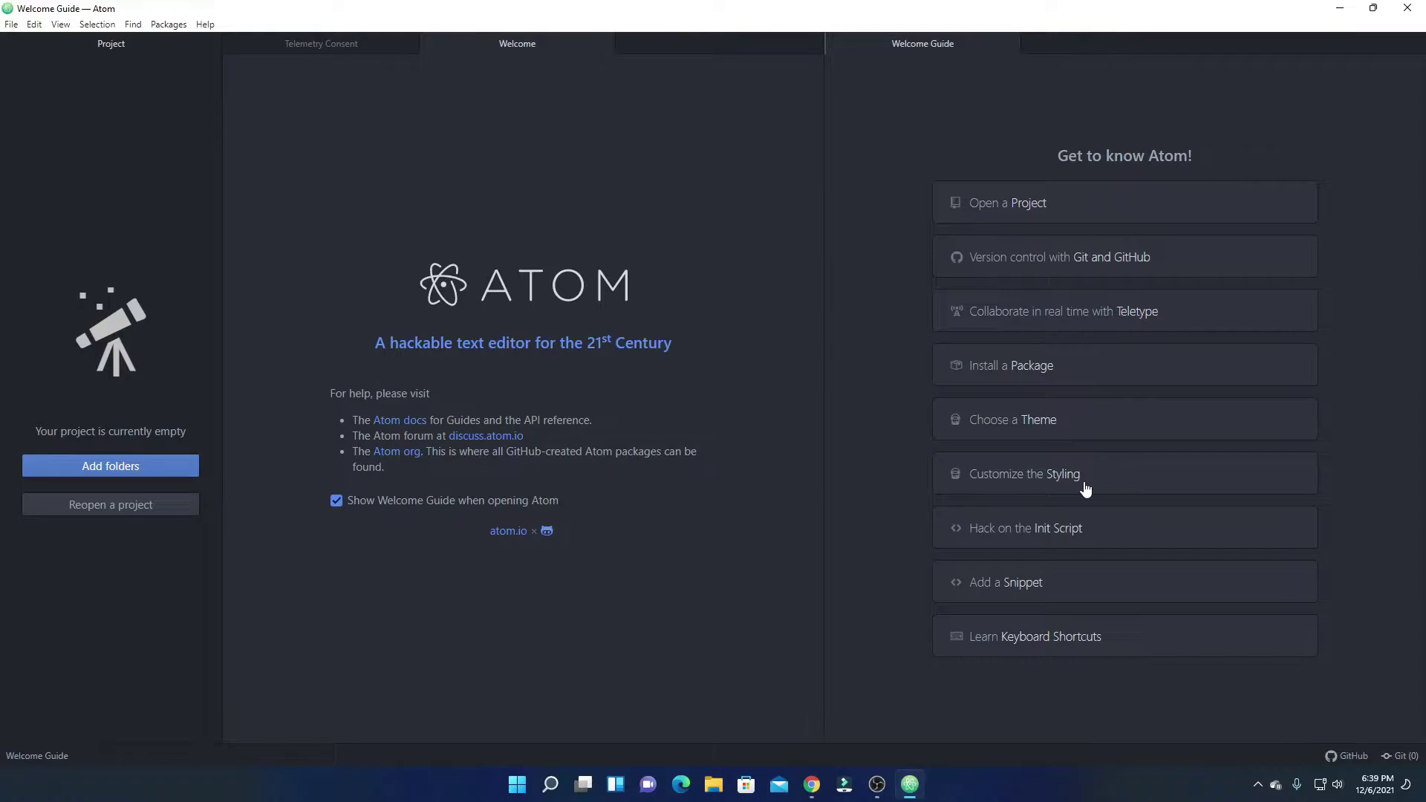
# Step: Close the Welcome Guide and Welcome tabs, then browse Atom's menu bar menus
pyautogui.click(1008, 43)
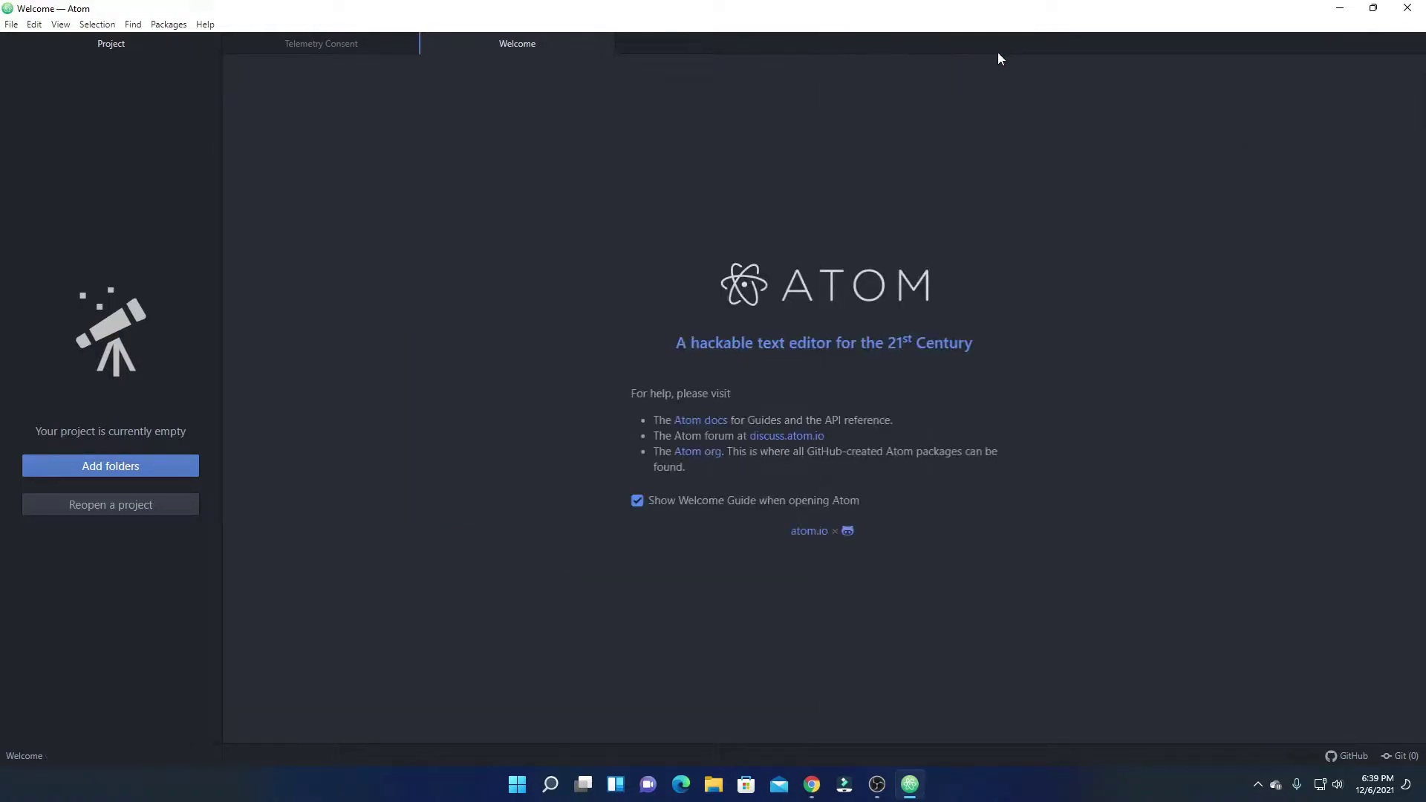
pyautogui.click(650, 43)
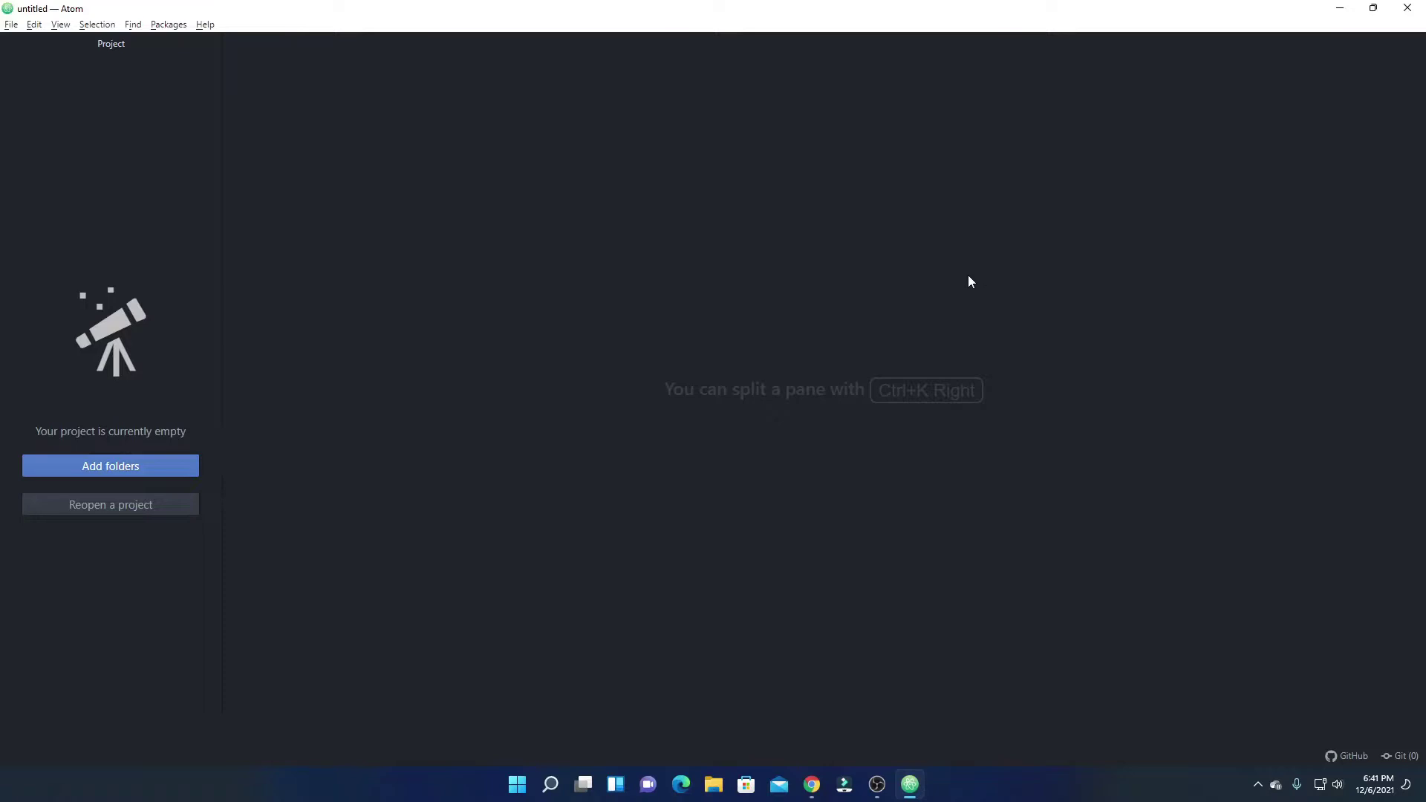
pyautogui.click(11, 25)
pyautogui.moveTo(33, 25)
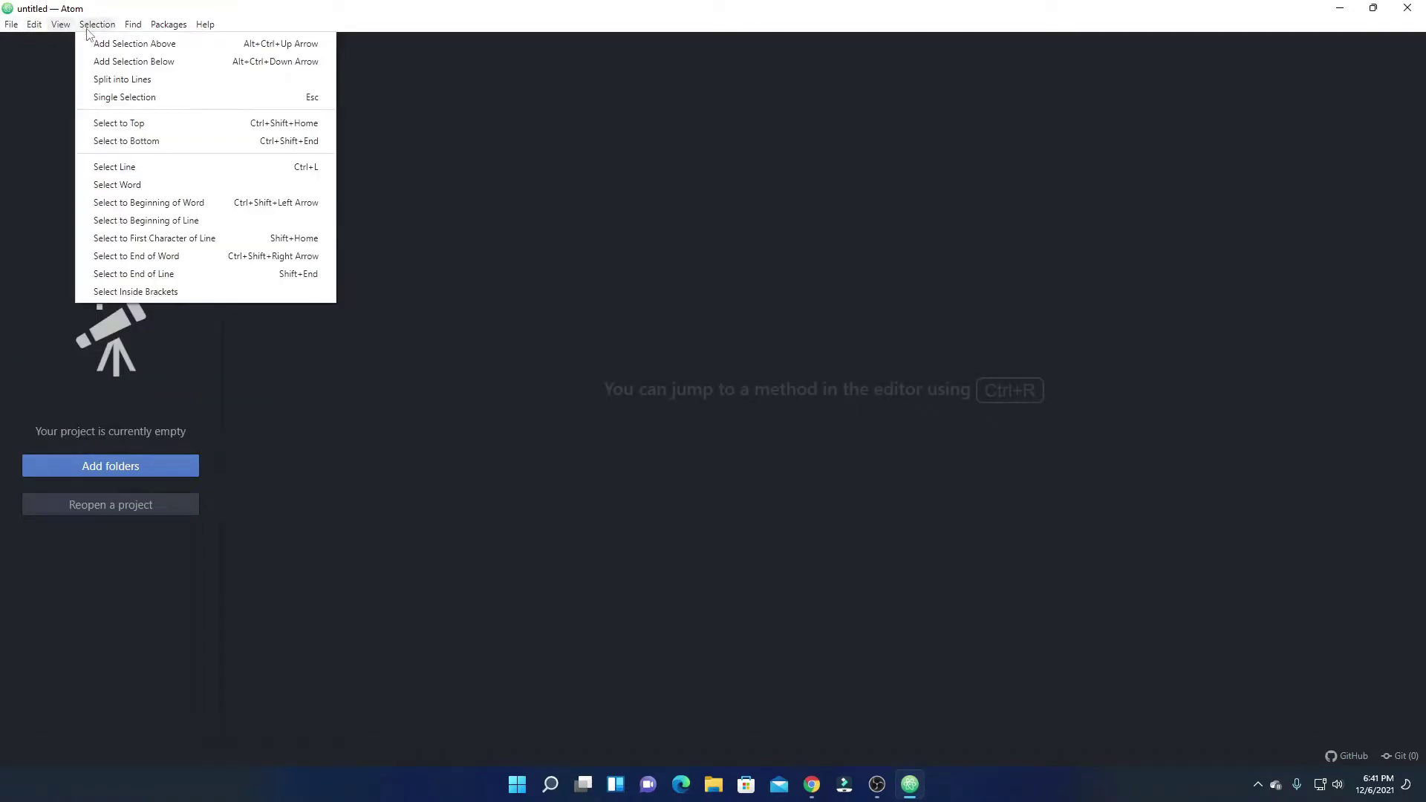
pyautogui.moveTo(132, 29)
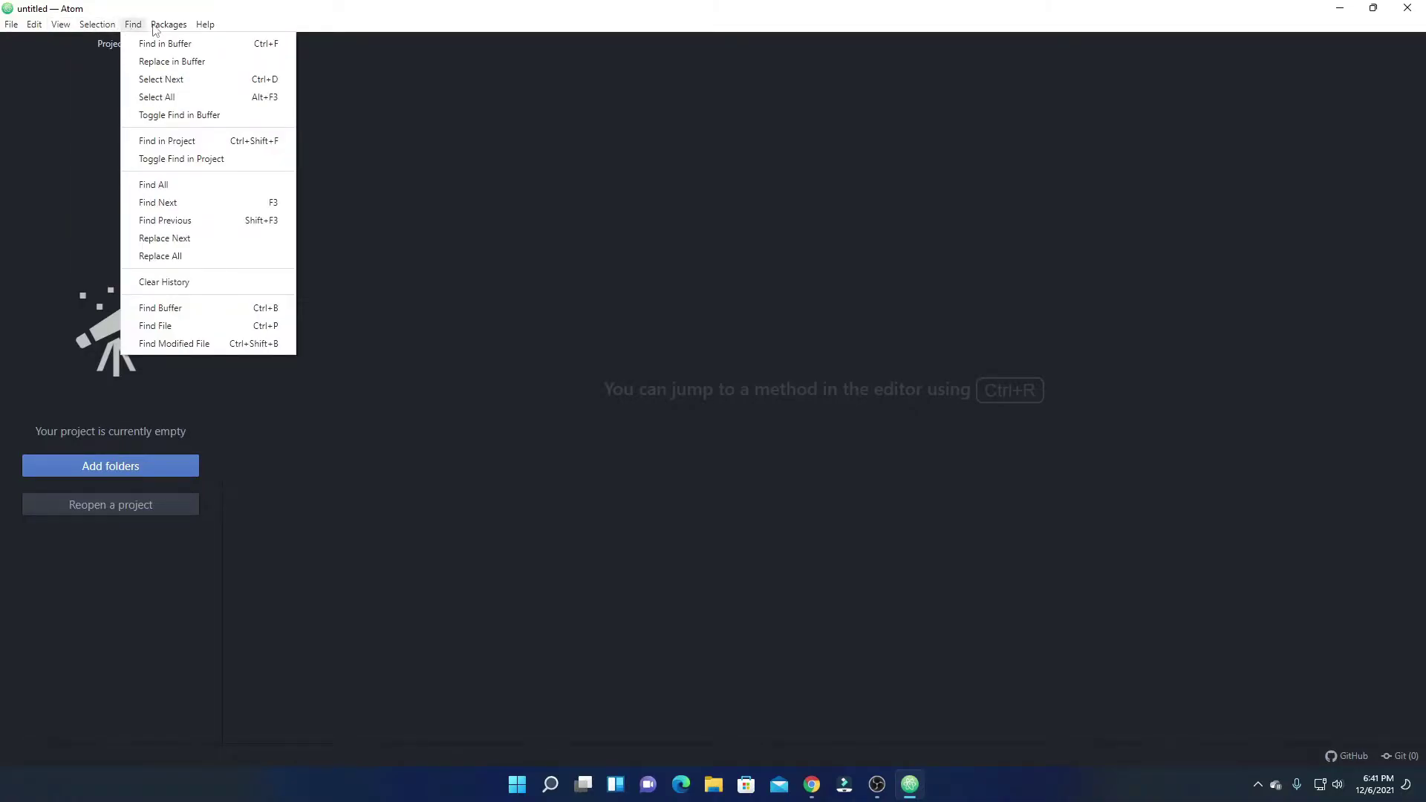
pyautogui.click(1032, 337)
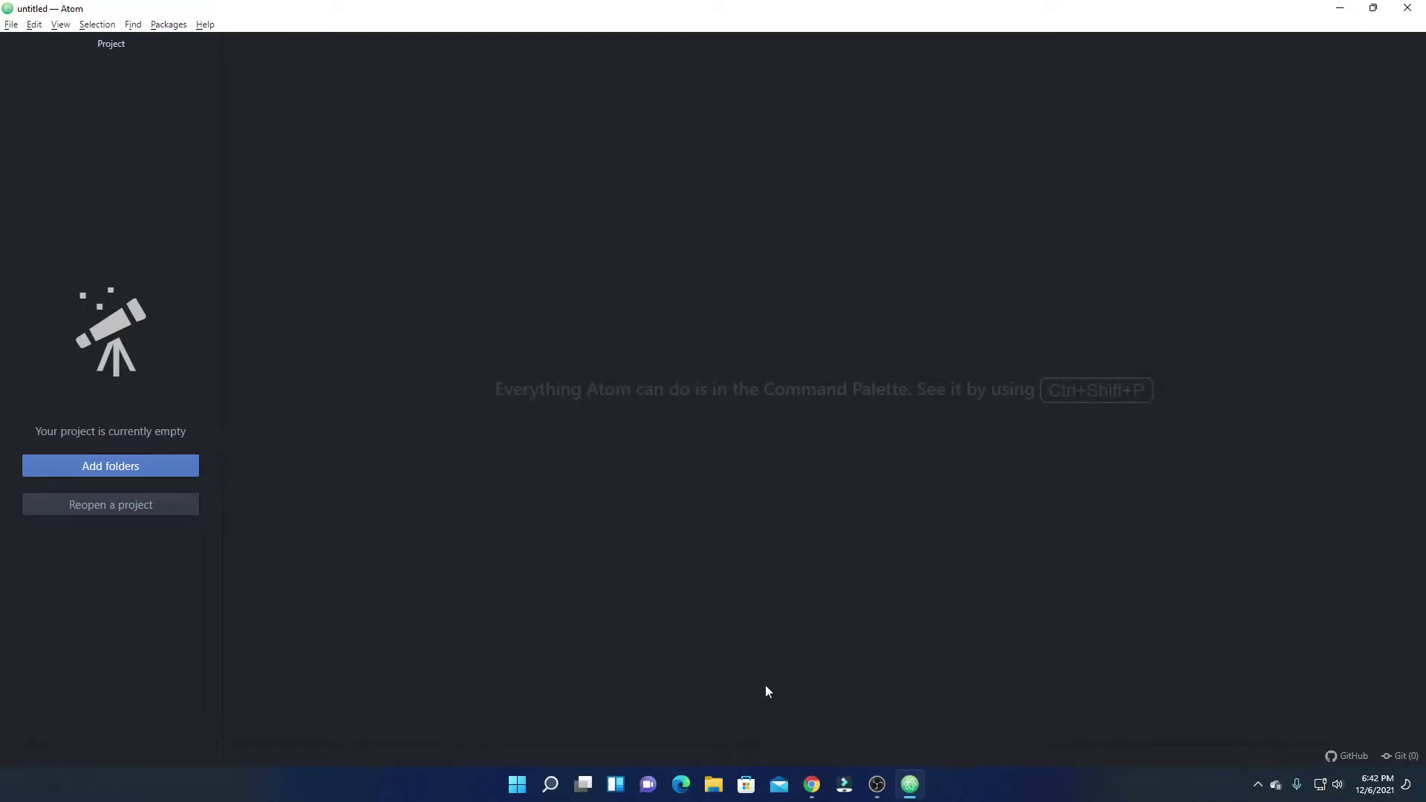
# Step: Open the atom.io Packages page in a new tab and scroll through it
pyautogui.click(812, 785)
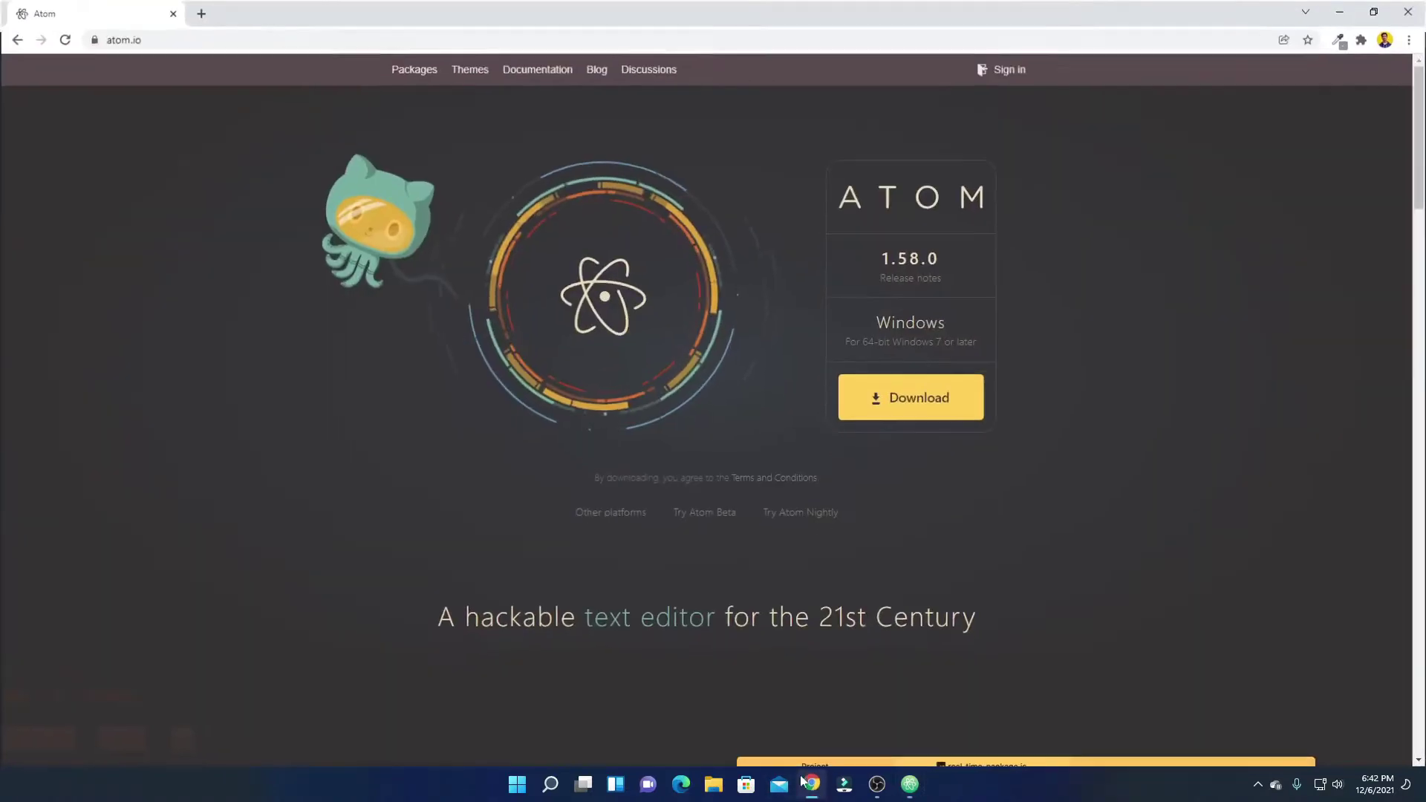
pyautogui.rightClick(402, 75)
pyautogui.click(427, 83)
pyautogui.click(248, 9)
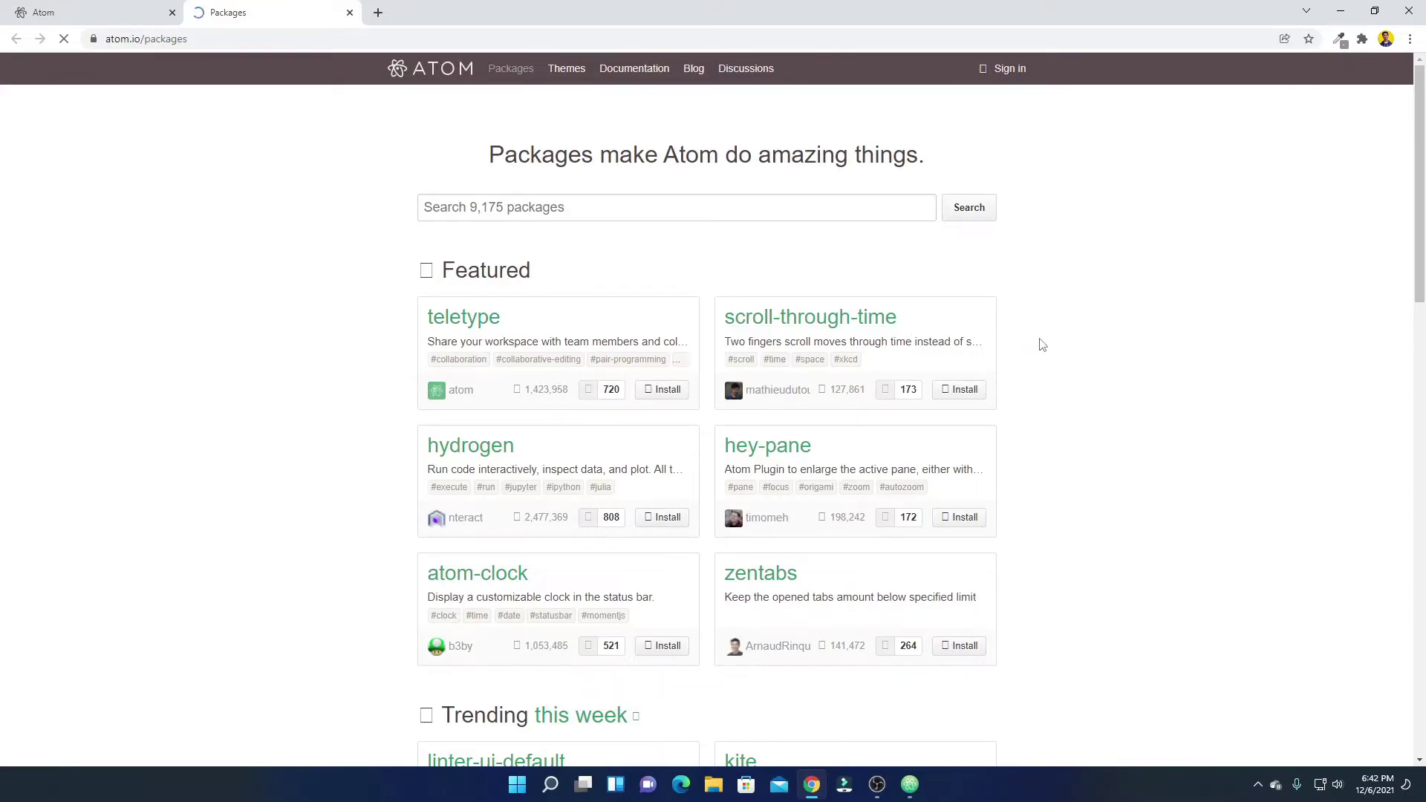
pyautogui.scroll(-4, 1042, 344)
pyautogui.scroll(2, 1042, 344)
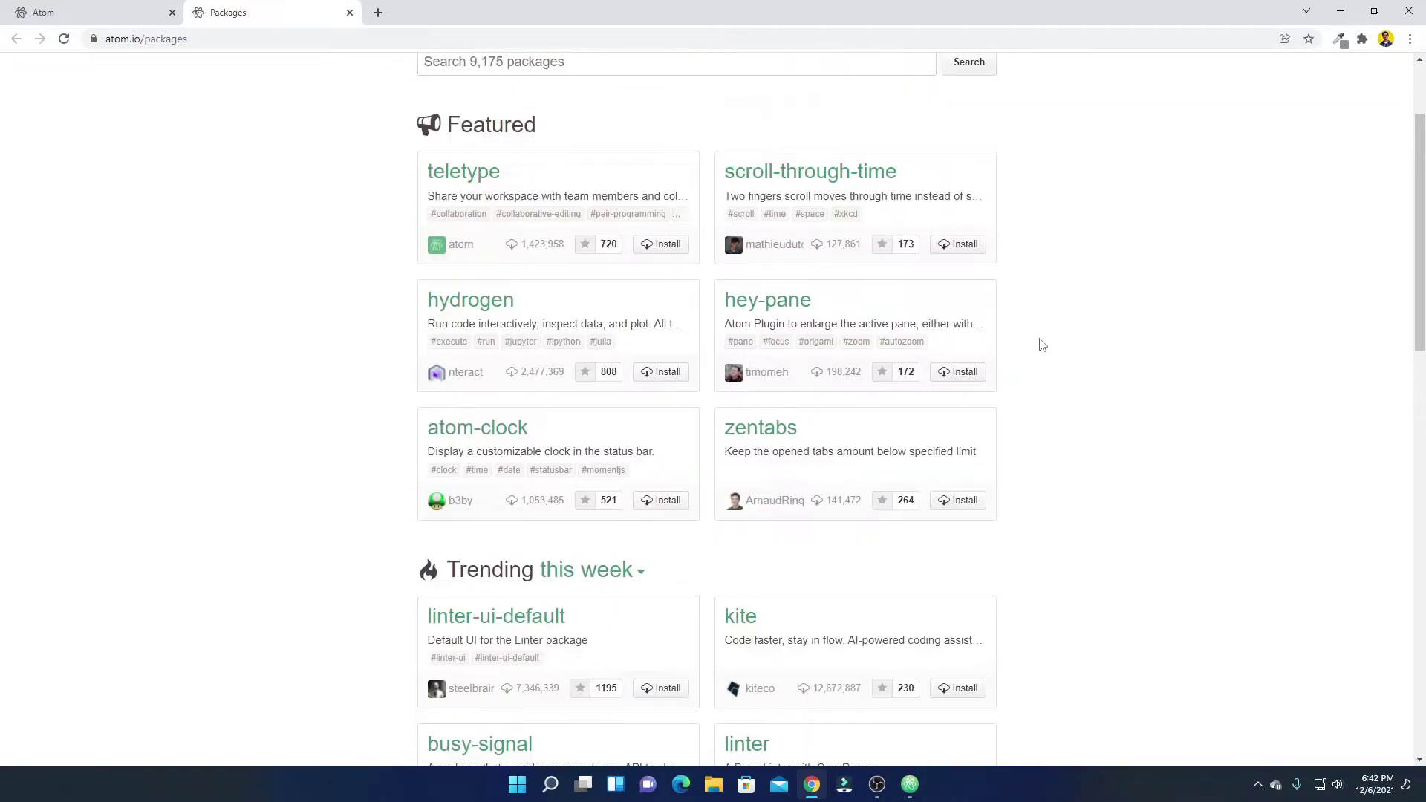
pyautogui.scroll(2, 1041, 344)
pyautogui.click(71, 11)
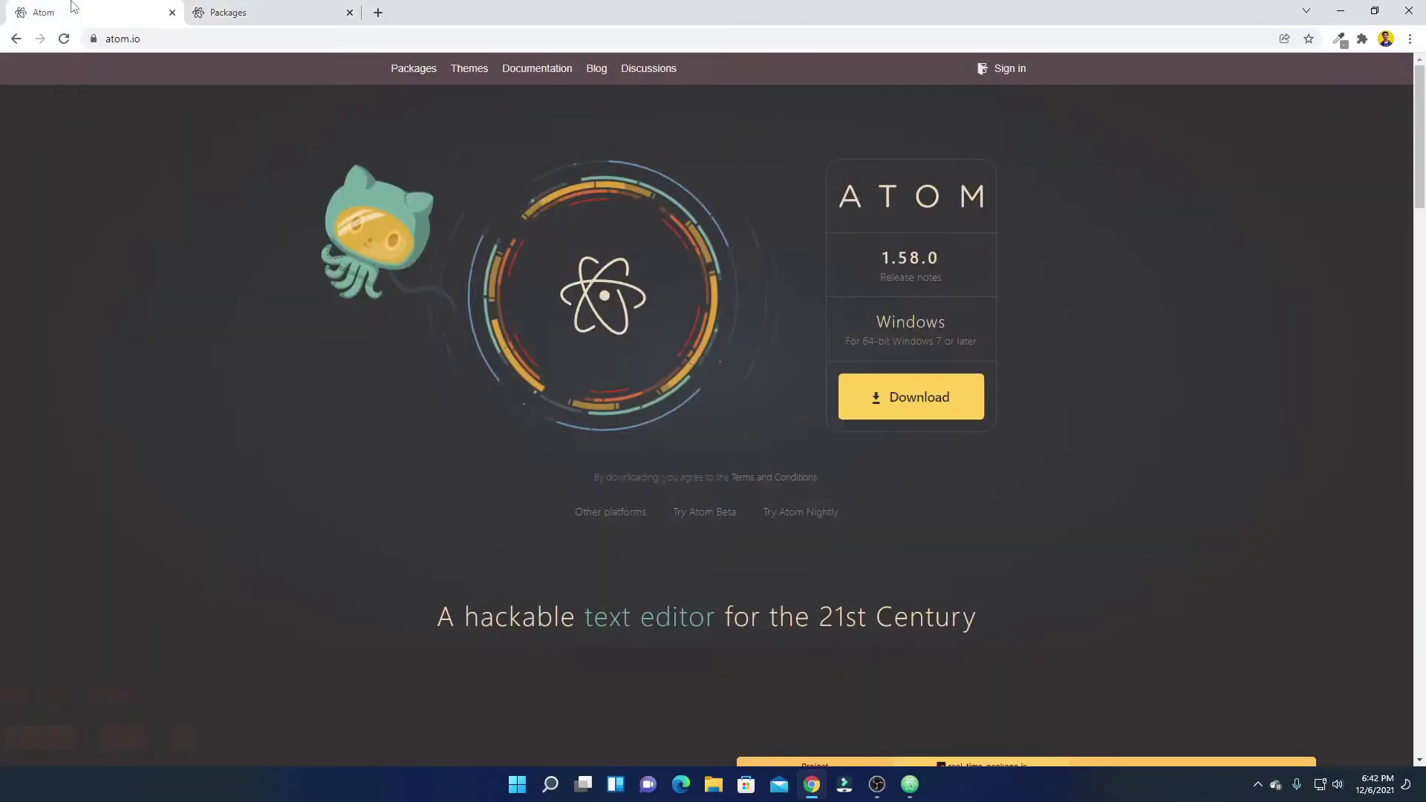
# Step: Open the atom.io Themes page in a new tab, browse it, and minimize Chrome
pyautogui.rightClick(451, 73)
pyautogui.click(465, 83)
pyautogui.click(453, 20)
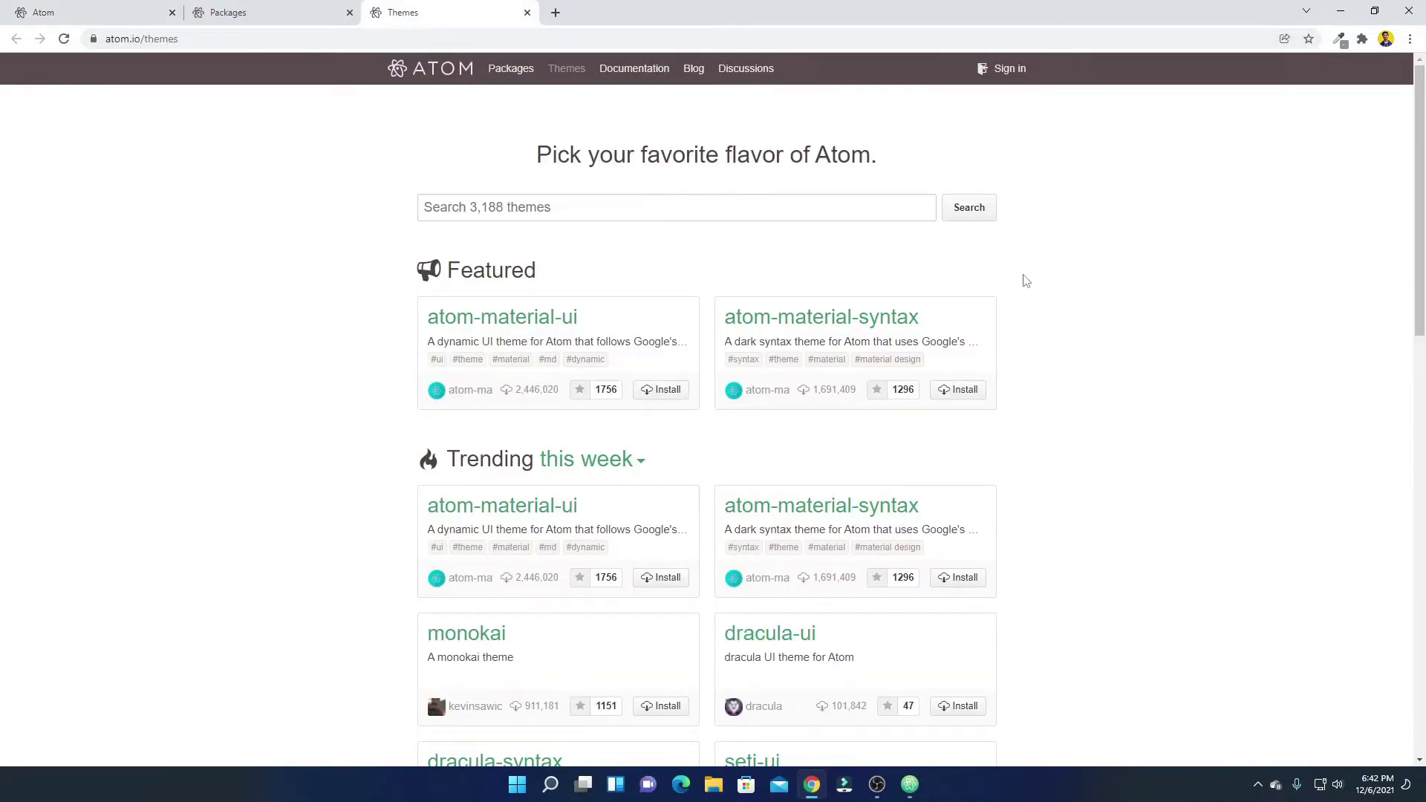
pyautogui.scroll(-5, 1058, 294)
pyautogui.scroll(4, 1053, 455)
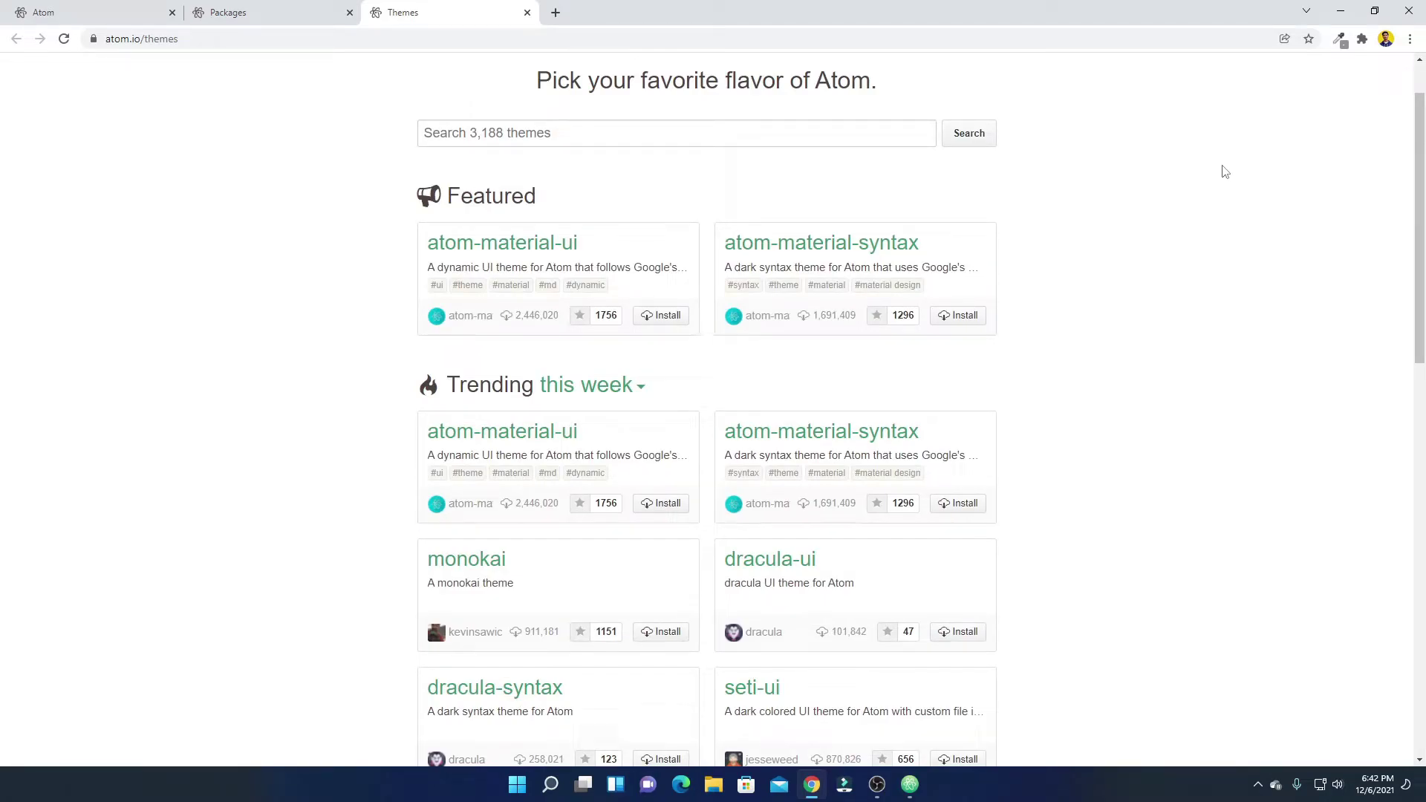
pyautogui.click(1341, 11)
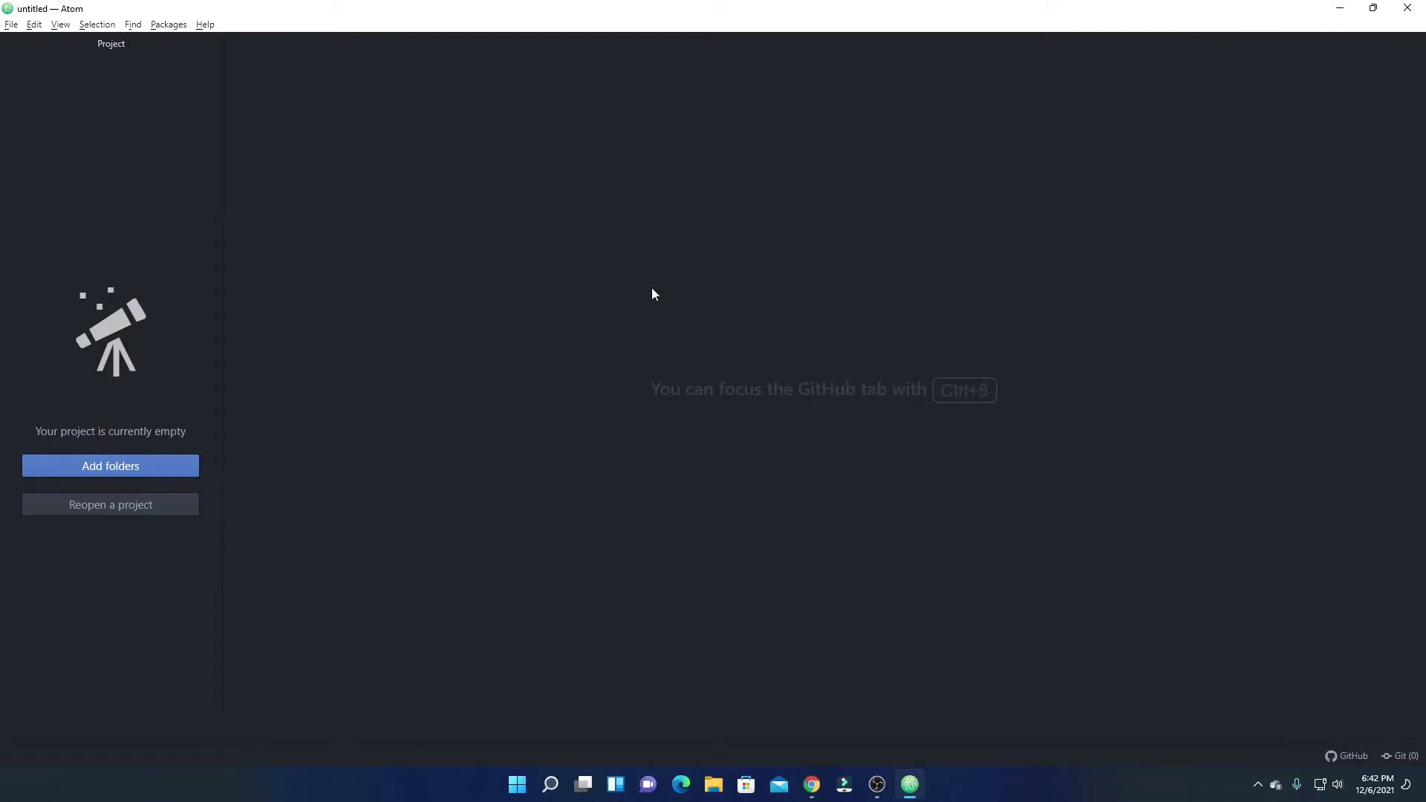
# Step: Open Atom's Settings via File > Settings and review the Core and Editor sections
pyautogui.click(11, 25)
pyautogui.click(61, 174)
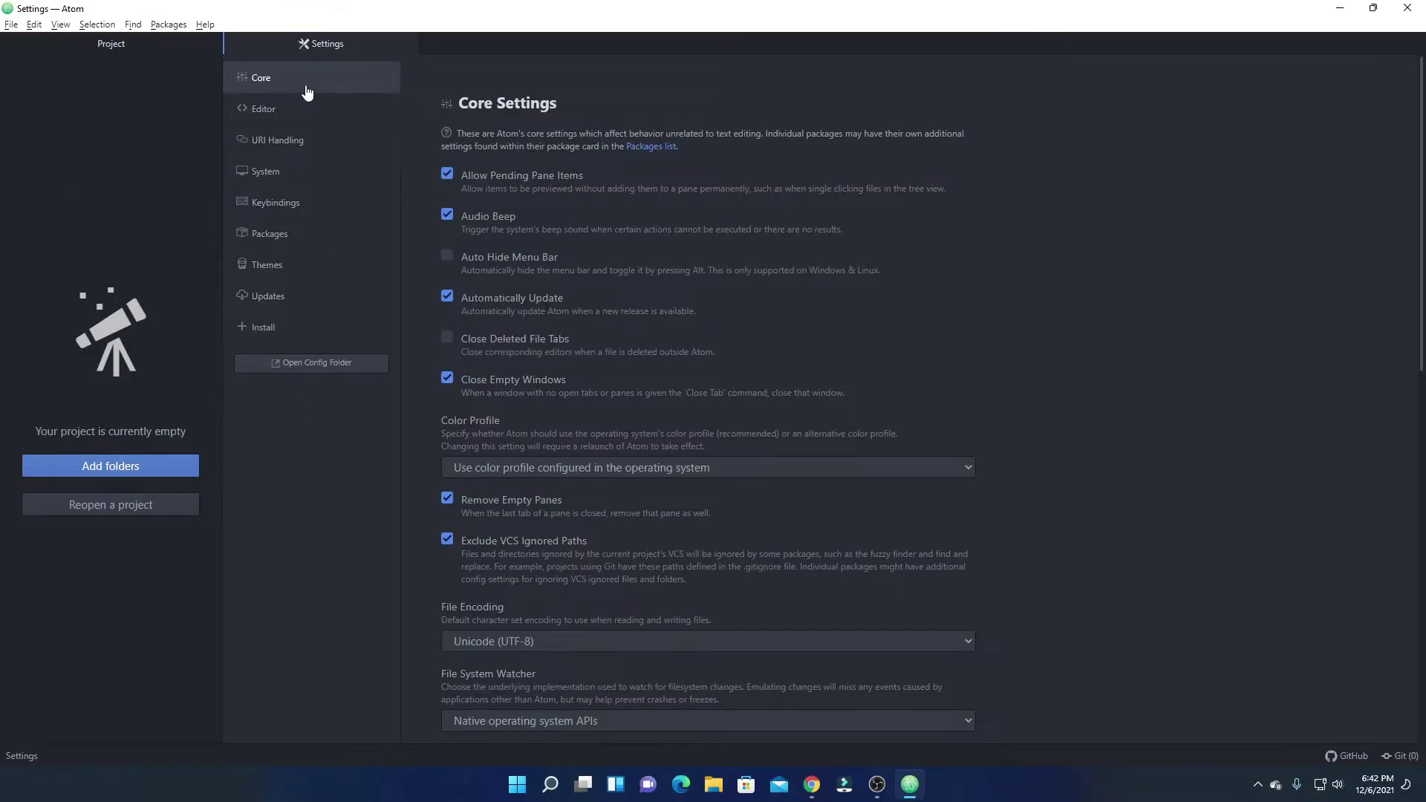
pyautogui.scroll(-4, 720, 259)
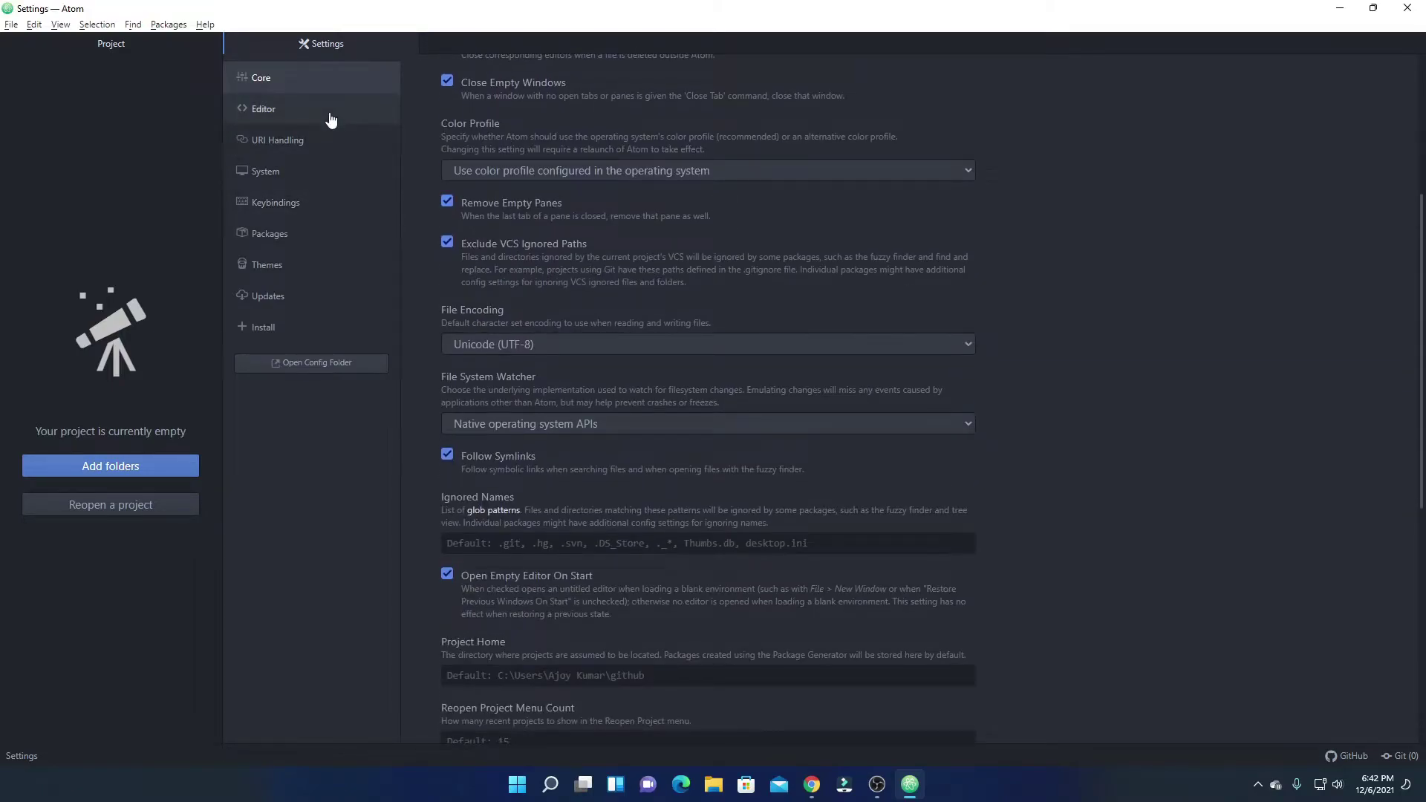
pyautogui.click(331, 119)
pyautogui.scroll(-5, 775, 346)
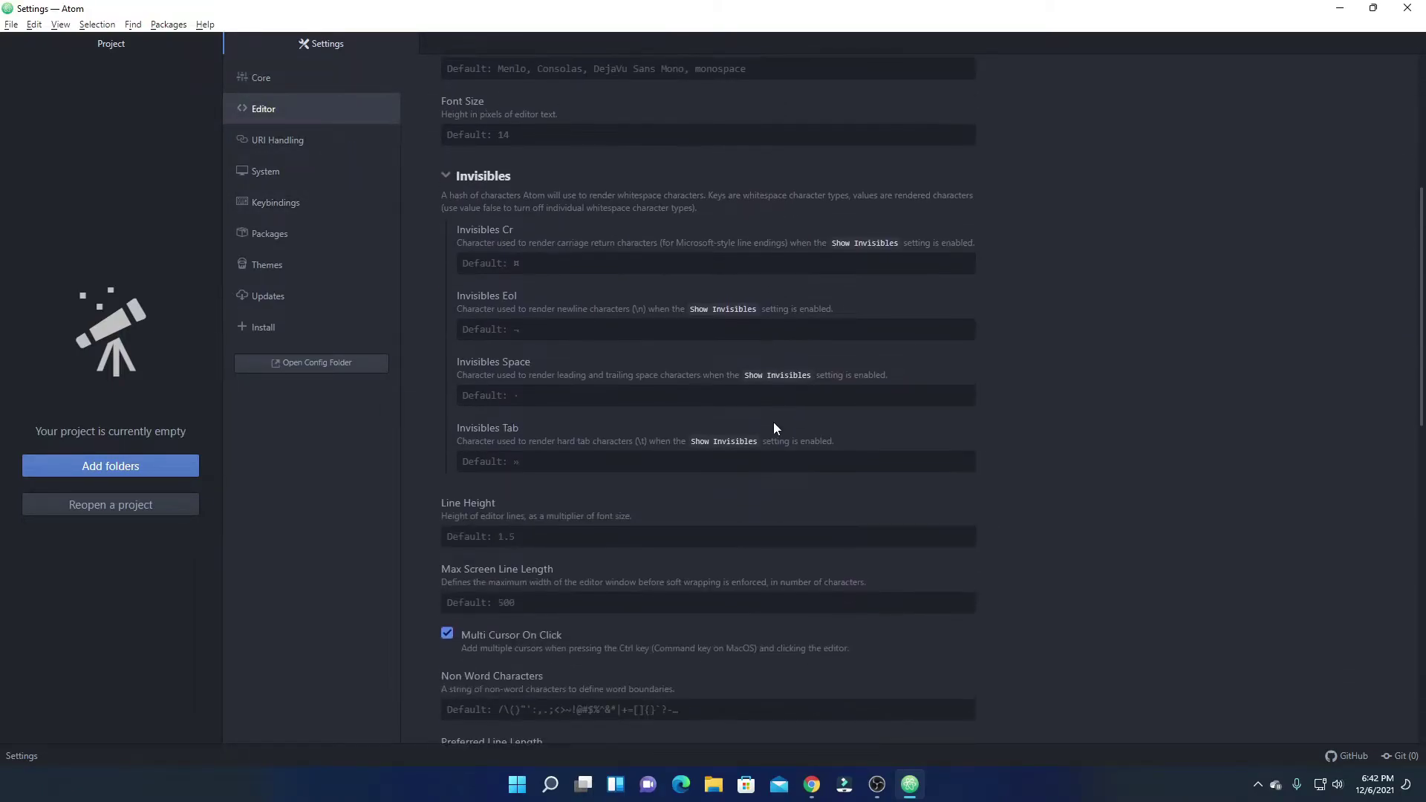
# Step: Review the URI Handling, System, Packages, Themes and Updates sections, ending on Install
pyautogui.click(320, 156)
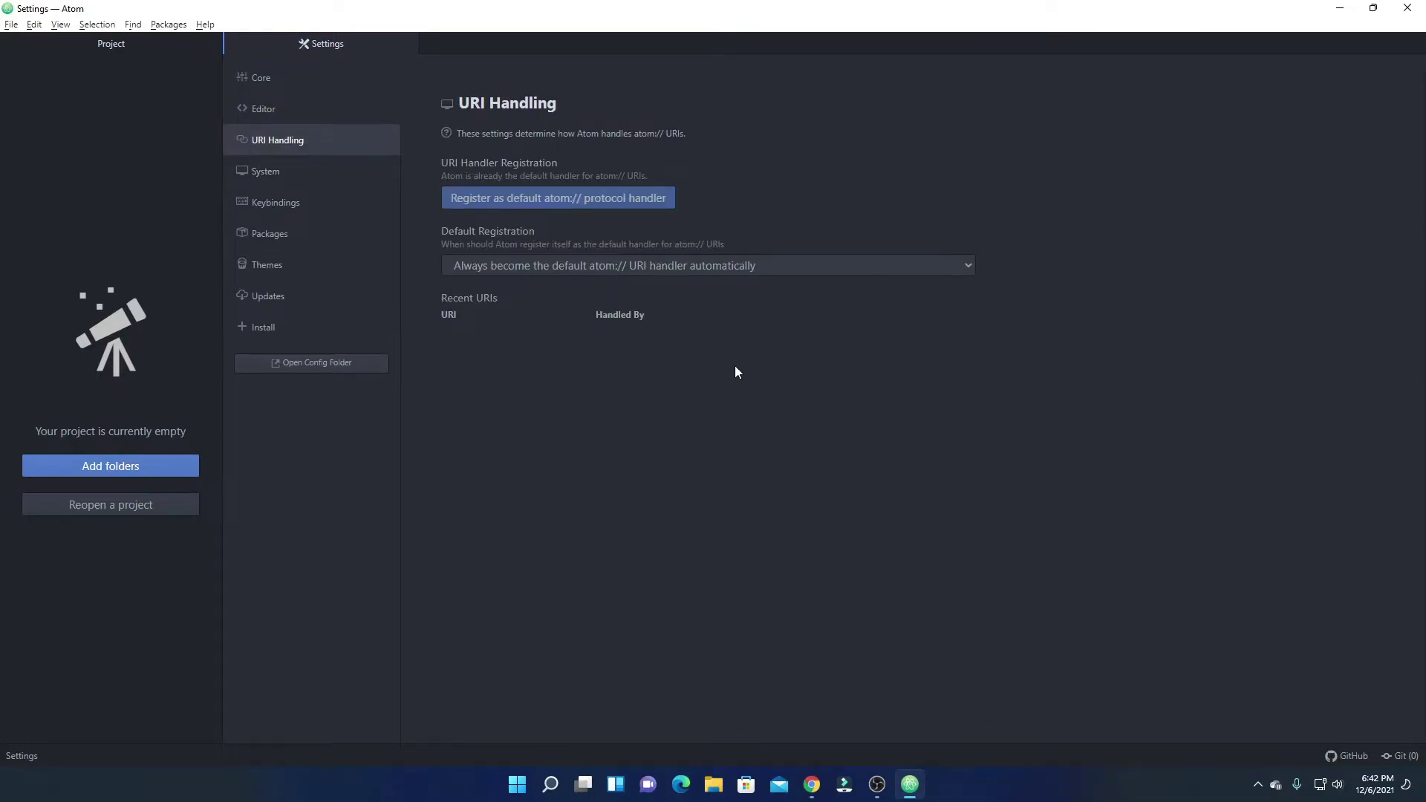
pyautogui.click(324, 181)
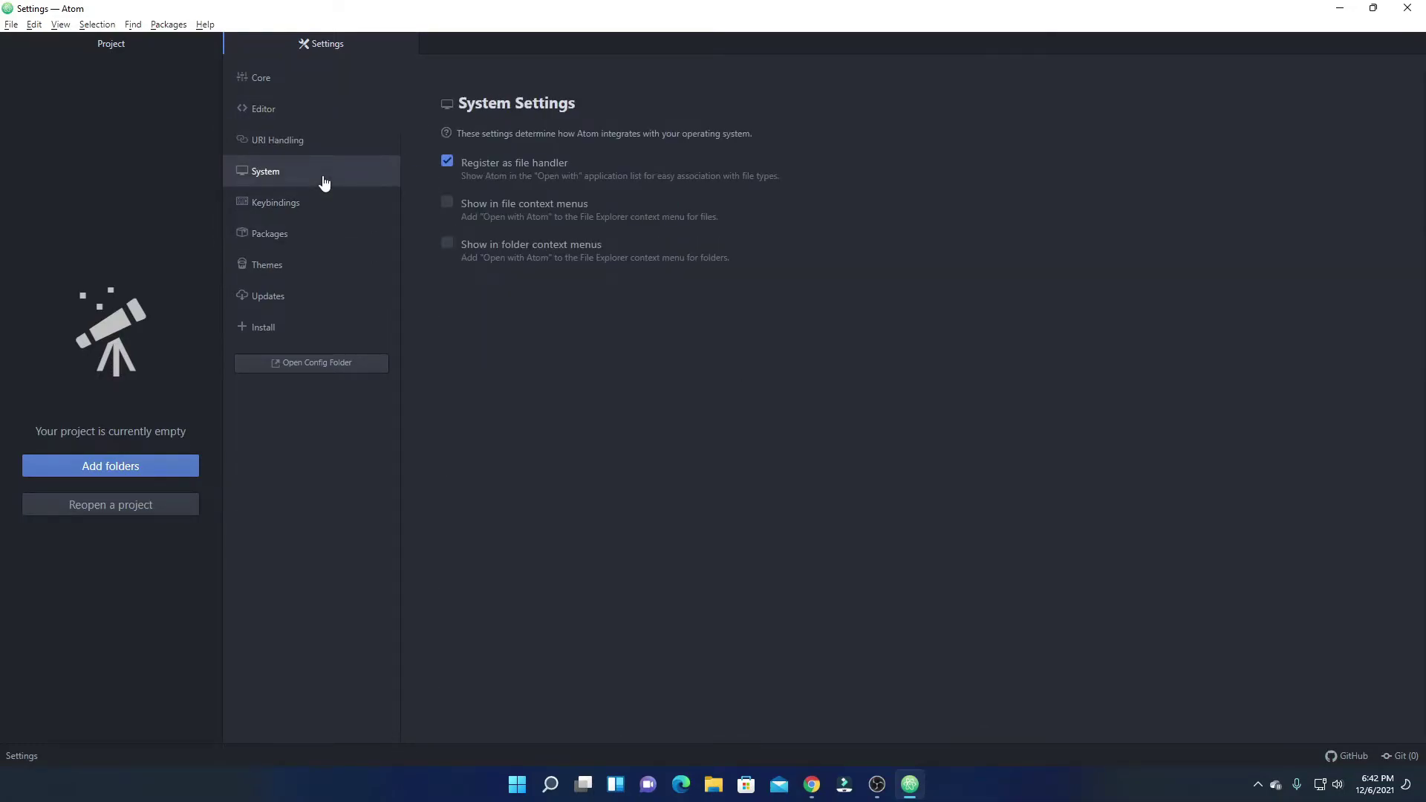
pyautogui.click(309, 243)
pyautogui.click(314, 266)
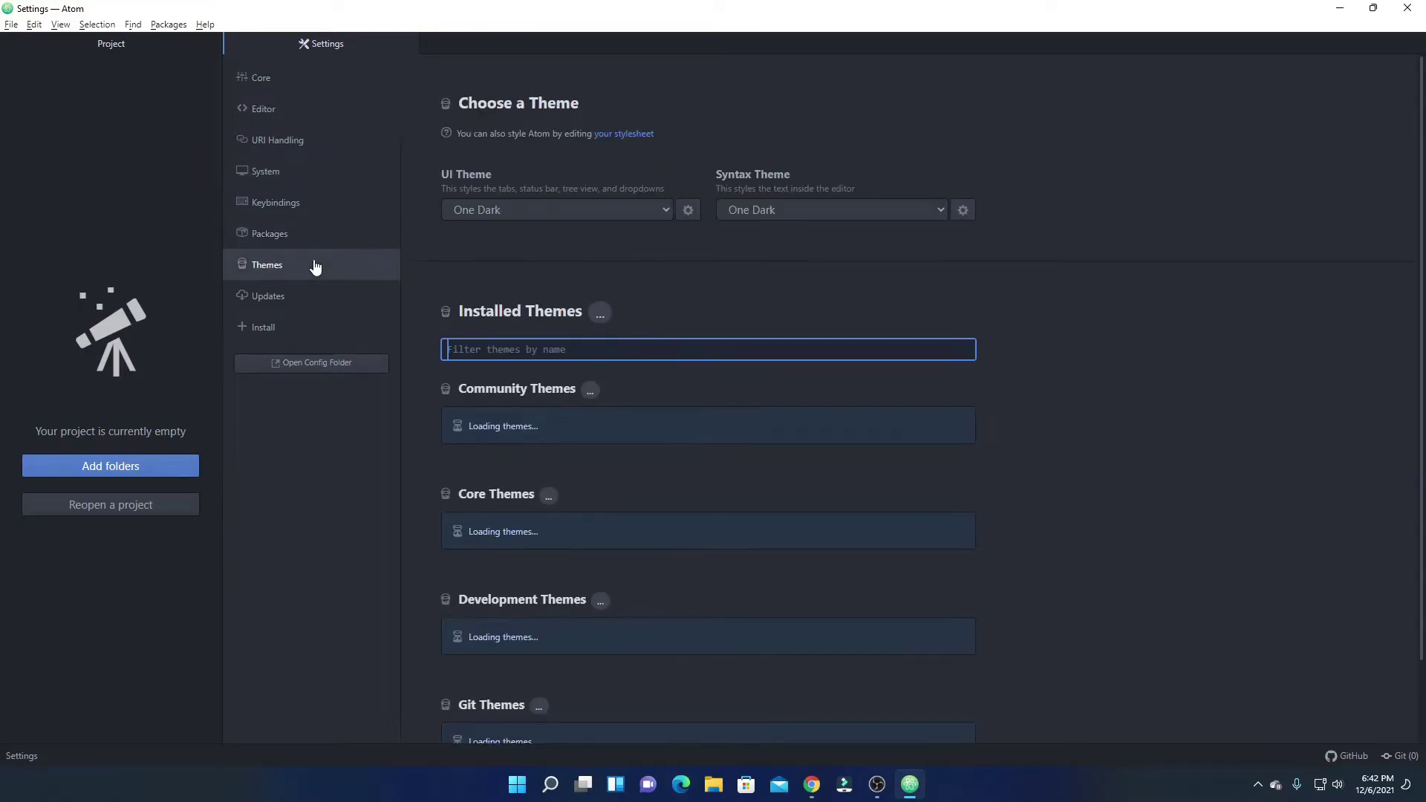
pyautogui.click(320, 310)
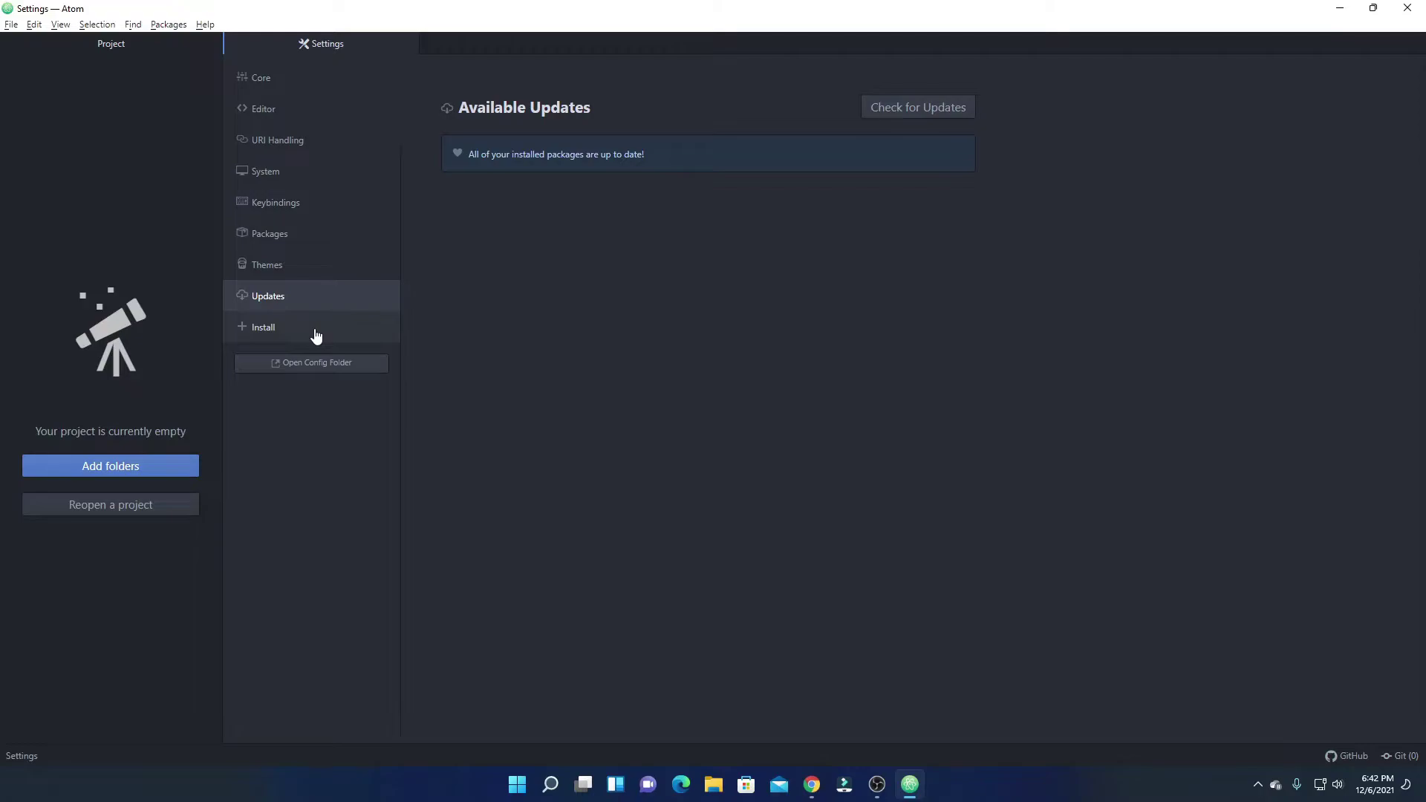
pyautogui.click(316, 335)
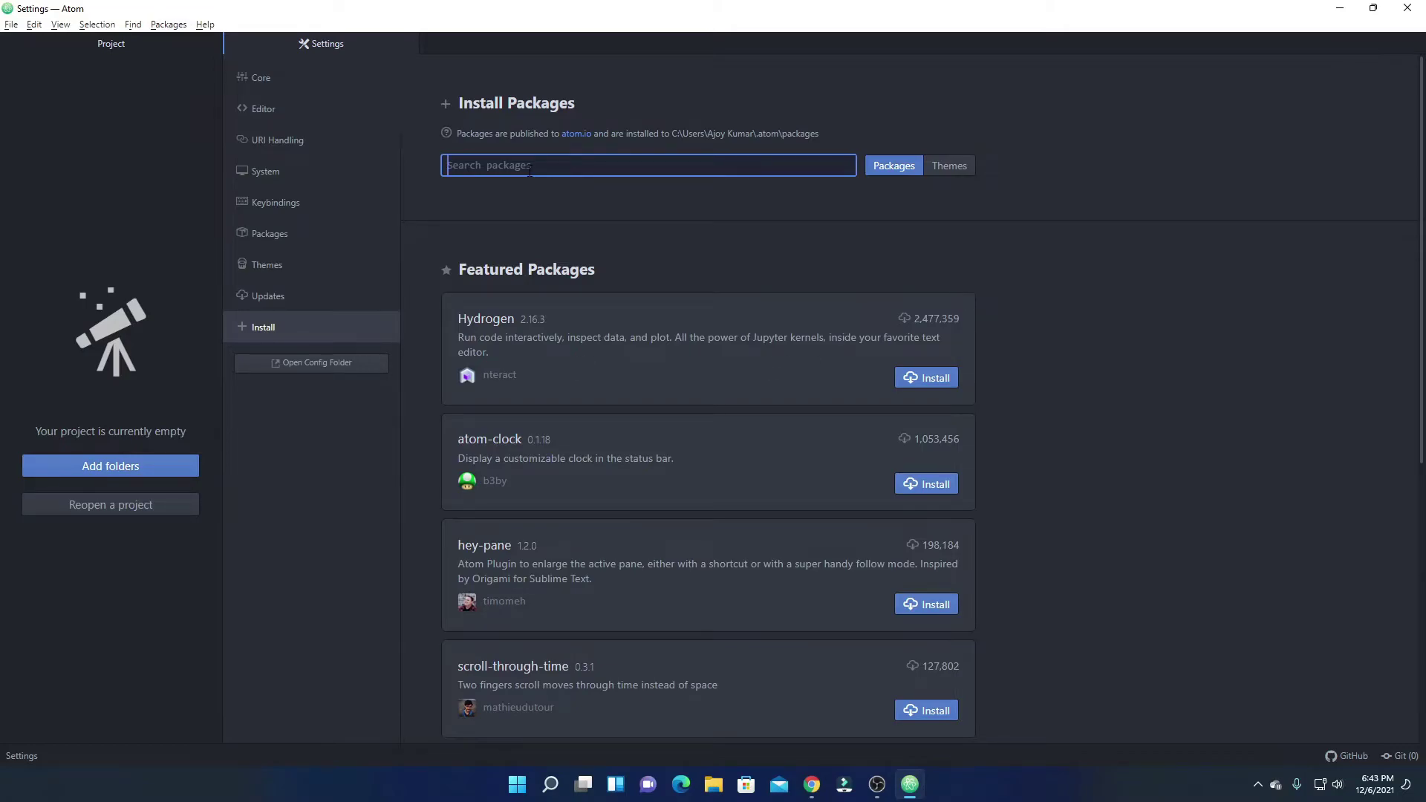
# Step: Search the package catalogue for 'hydrogen'
pyautogui.write('hydrogen')
pyautogui.press('Return')
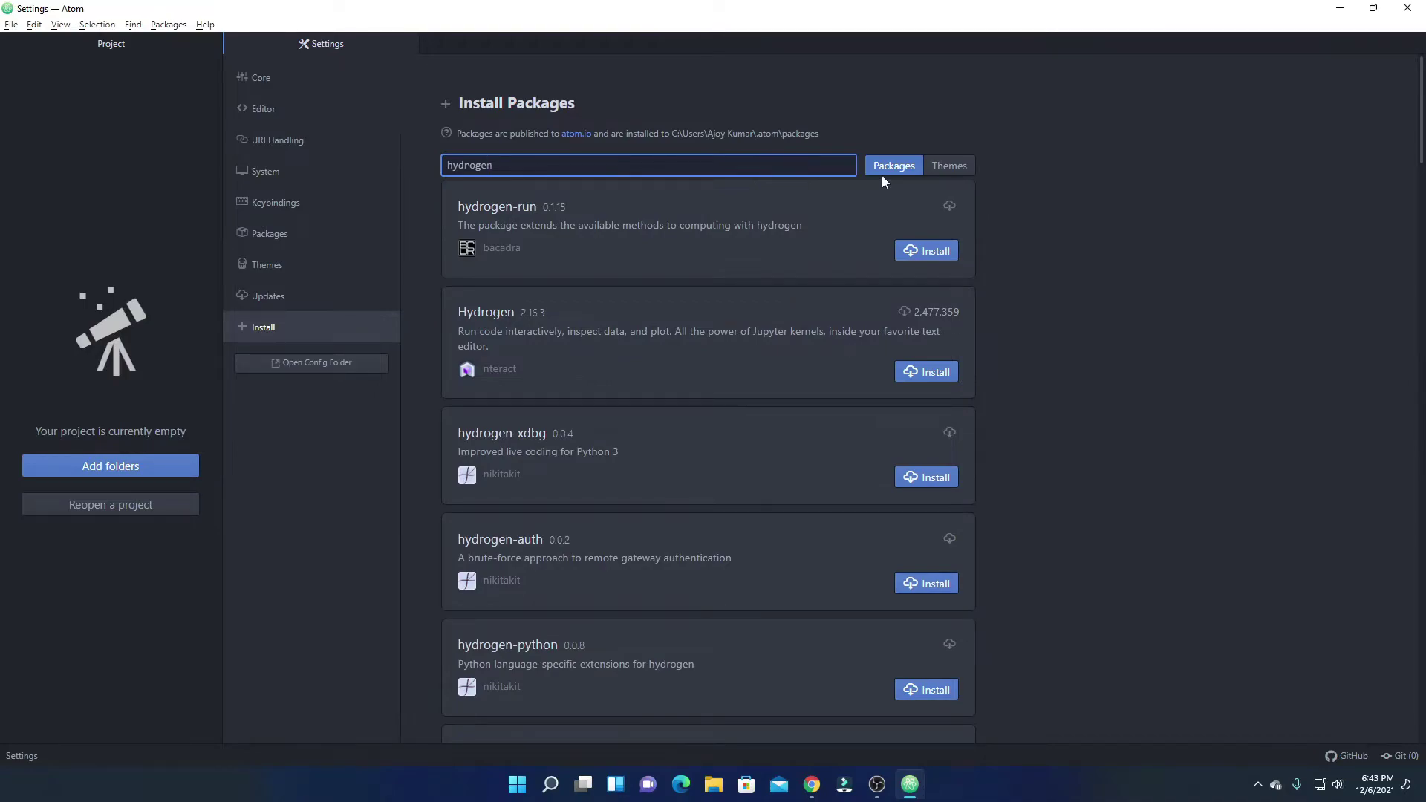
pyautogui.click(882, 175)
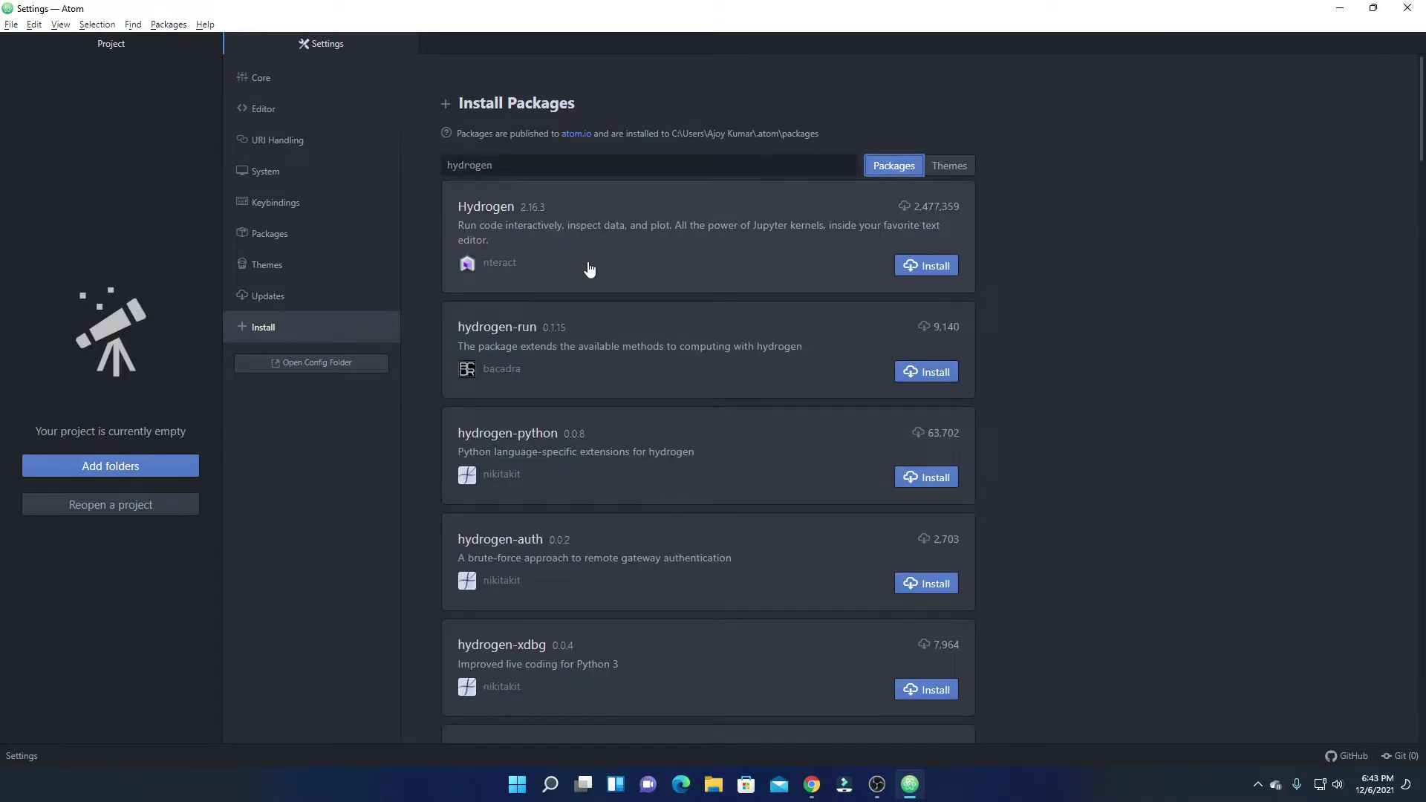
# Step: Read the Hydrogen package's details and README, then return to the search results
pyautogui.click(620, 252)
pyautogui.scroll(-1, 854, 343)
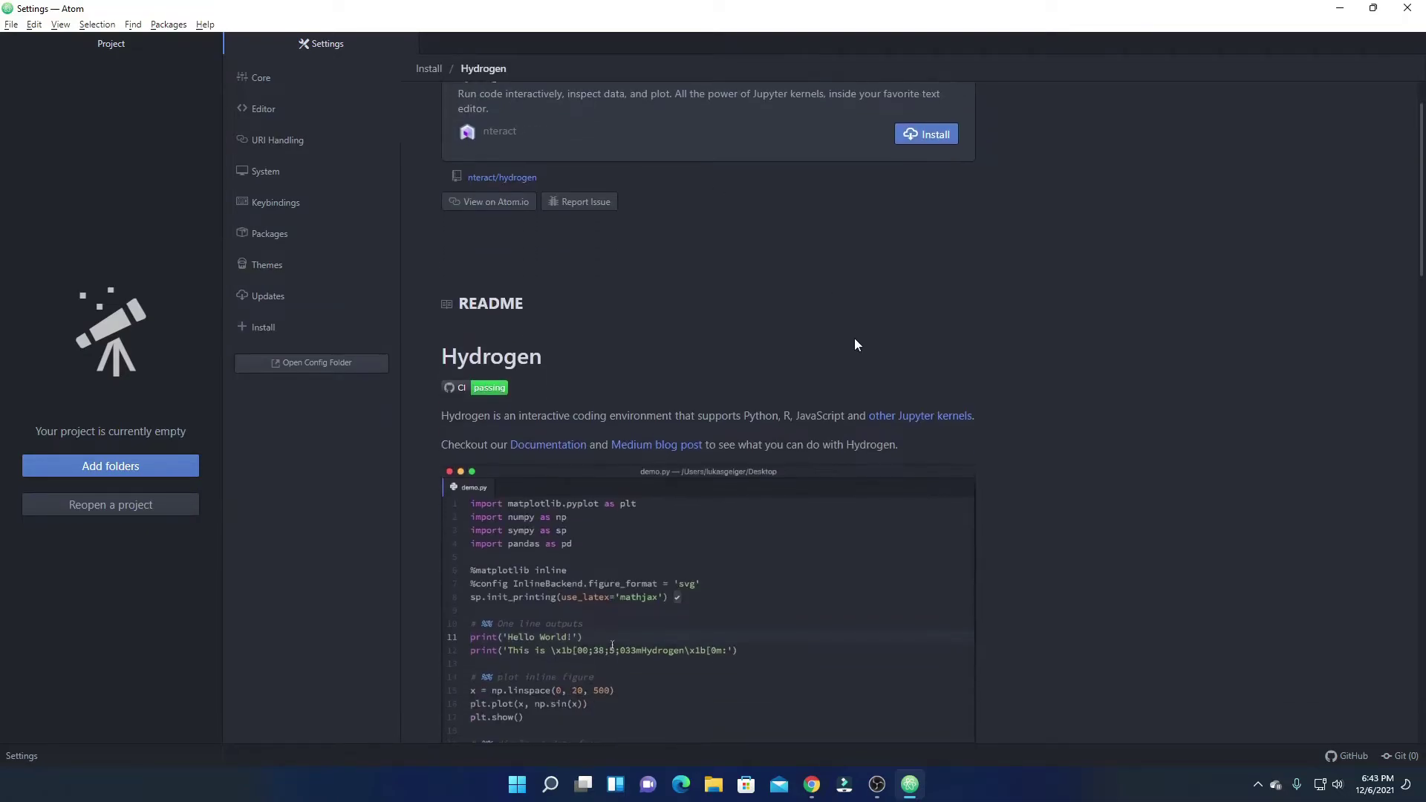
pyautogui.scroll(-10, 855, 343)
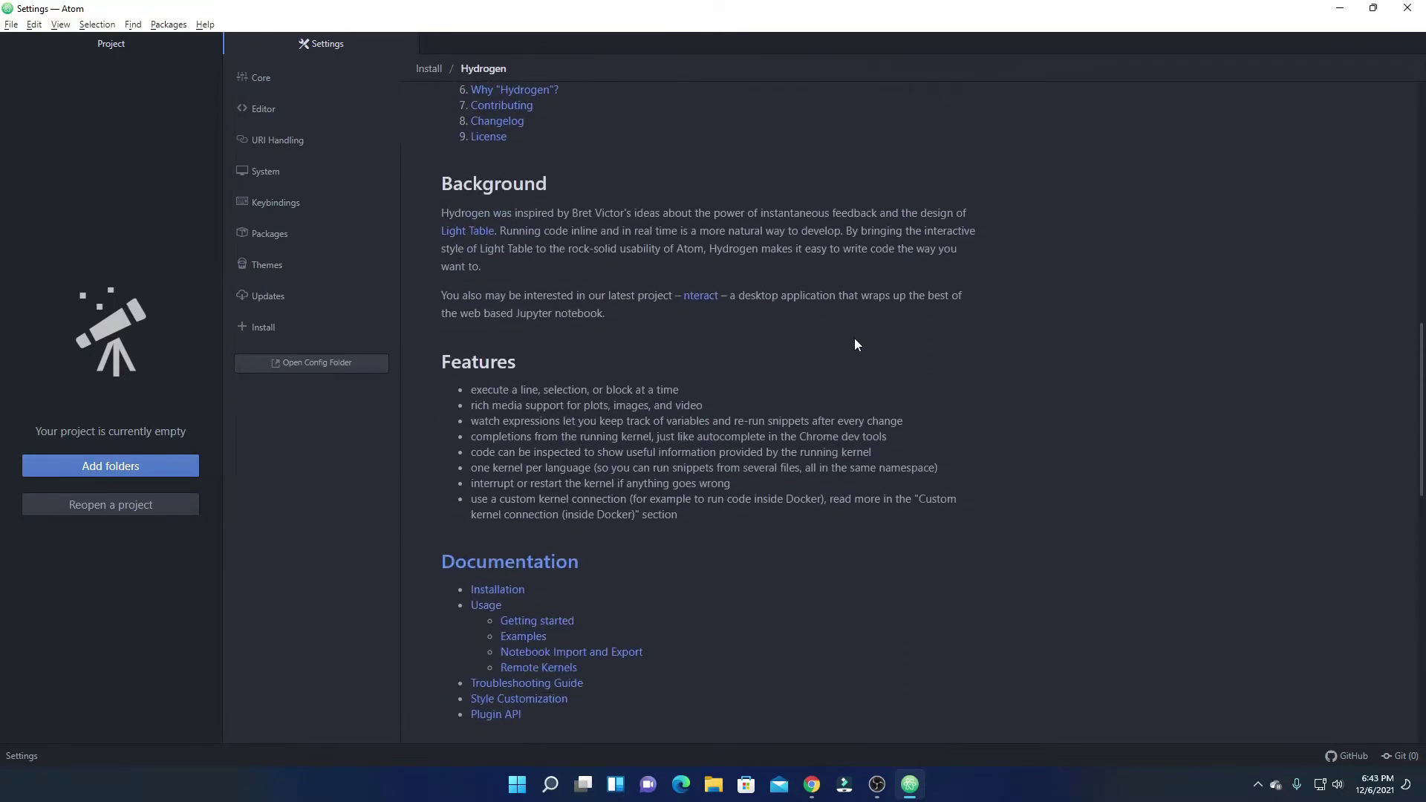
pyautogui.scroll(-5, 855, 344)
pyautogui.scroll(-5, 856, 344)
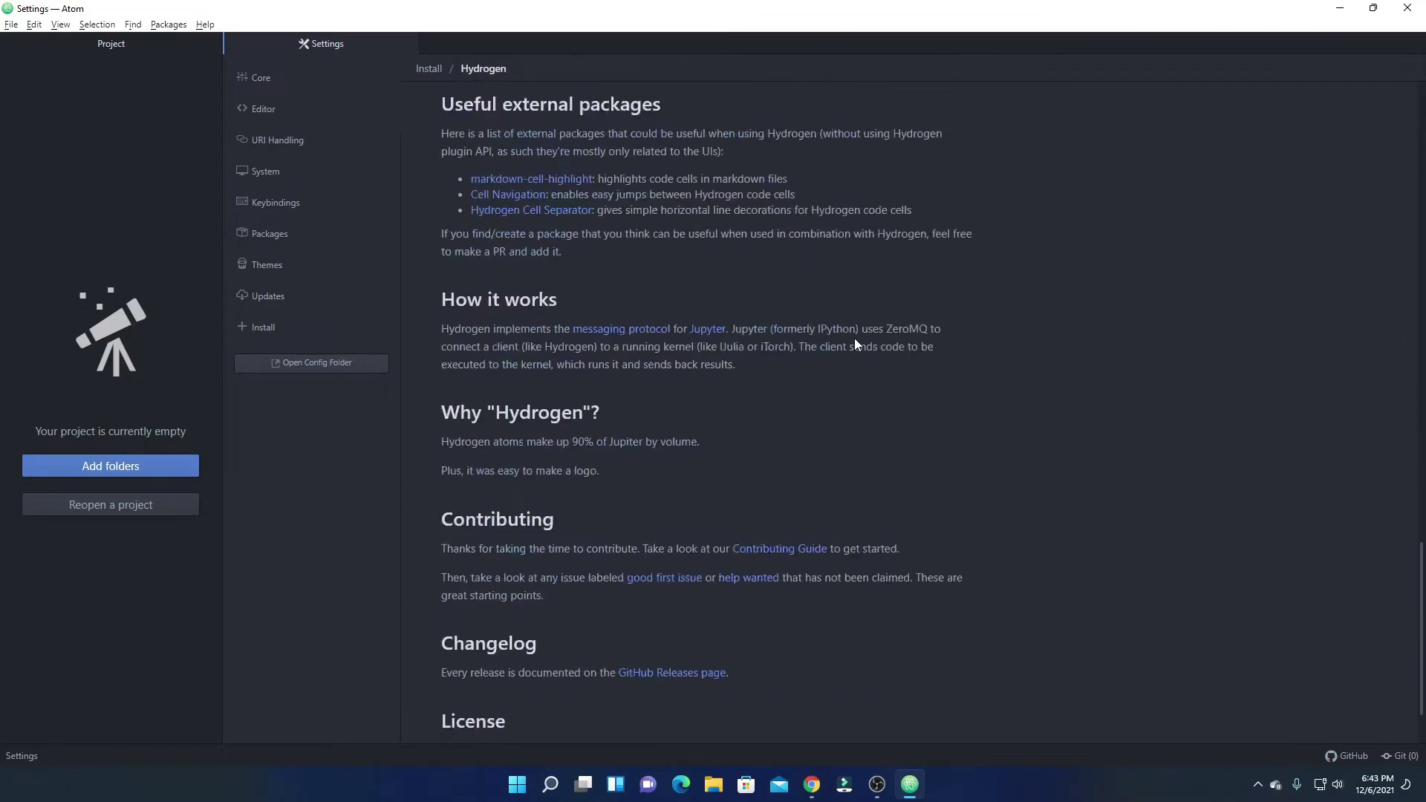
pyautogui.scroll(-1, 856, 344)
pyautogui.scroll(15, 854, 344)
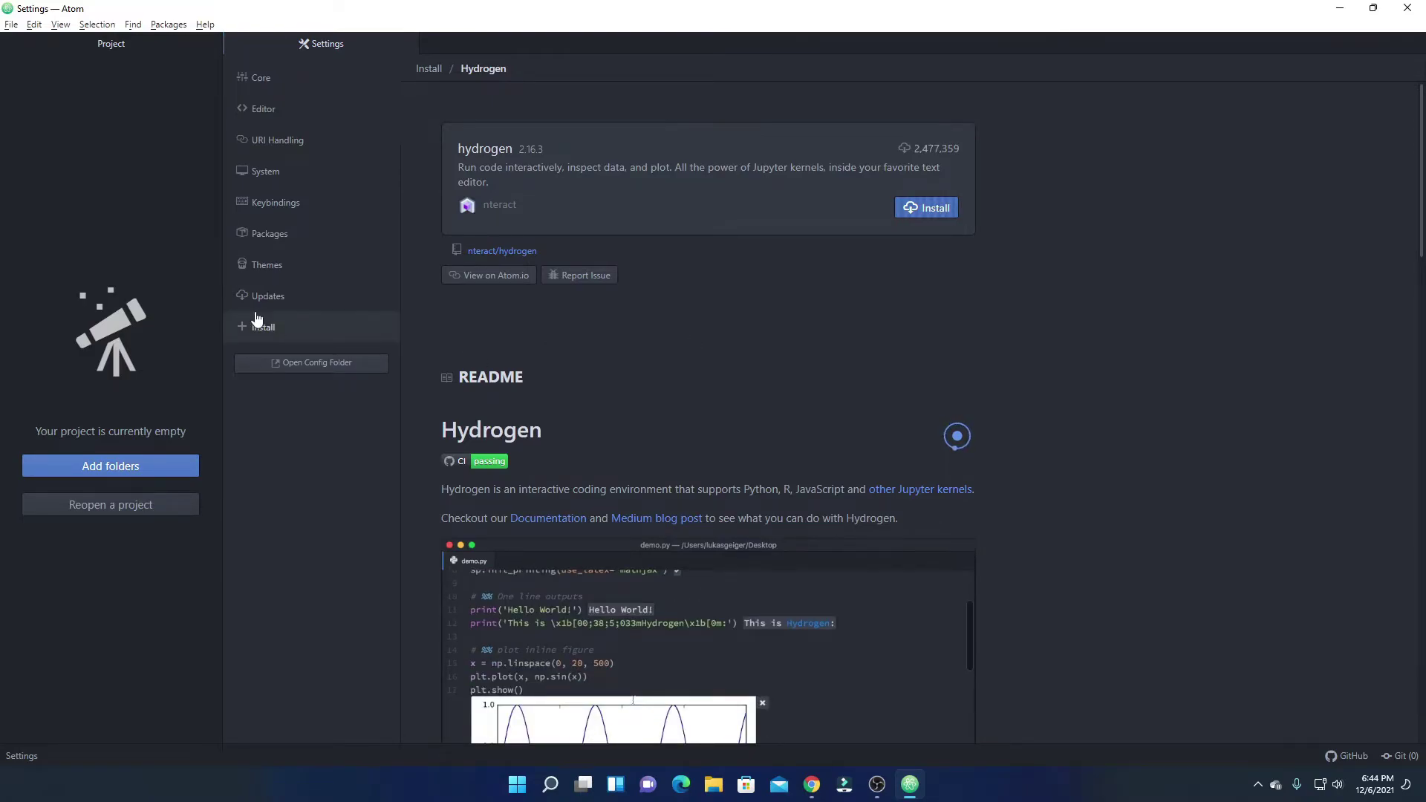
pyautogui.click(279, 331)
# Step: Replace the search with 'dark theme' among Themes and scroll the results
pyautogui.hotkey('ctrl', 'a')
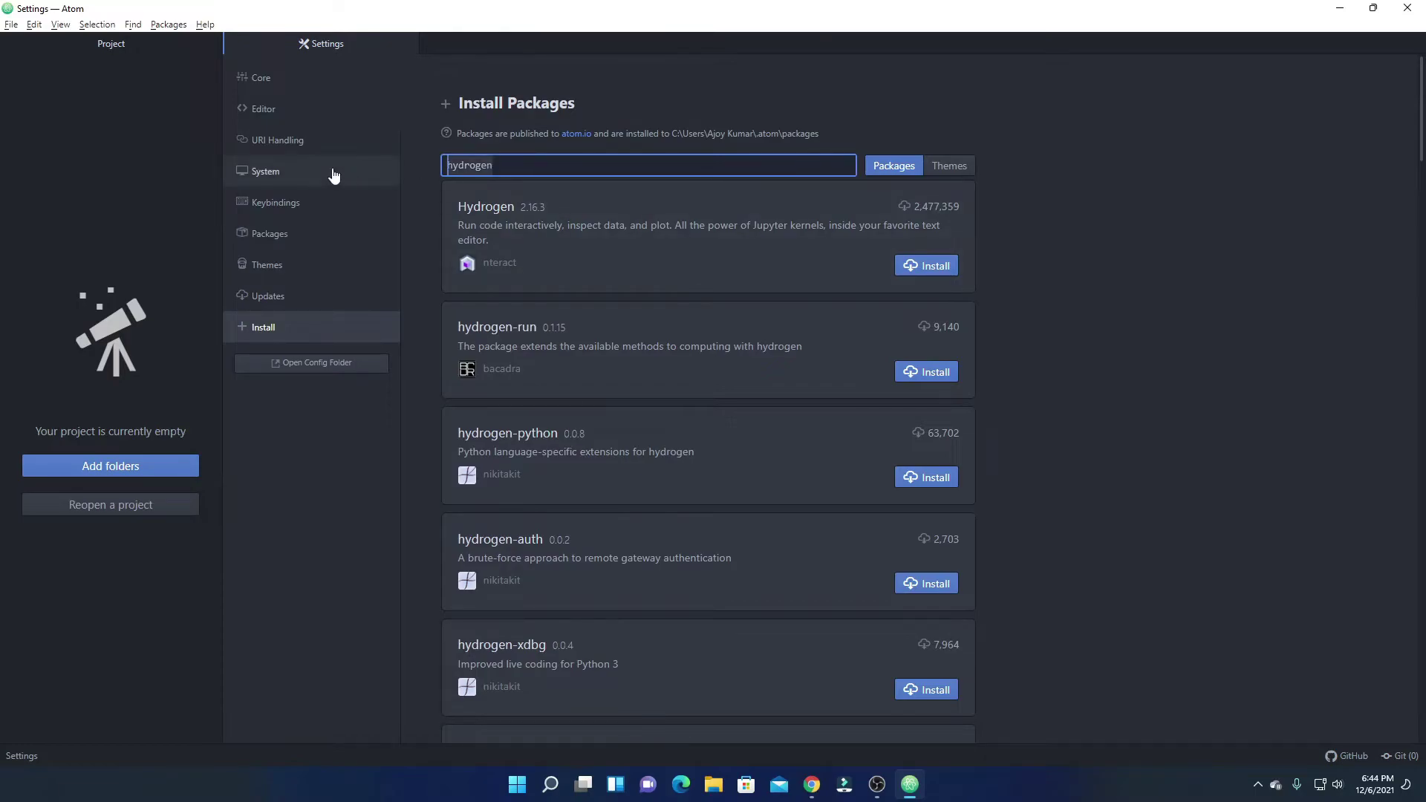
pyautogui.press('BackSpace')
pyautogui.write('dar')
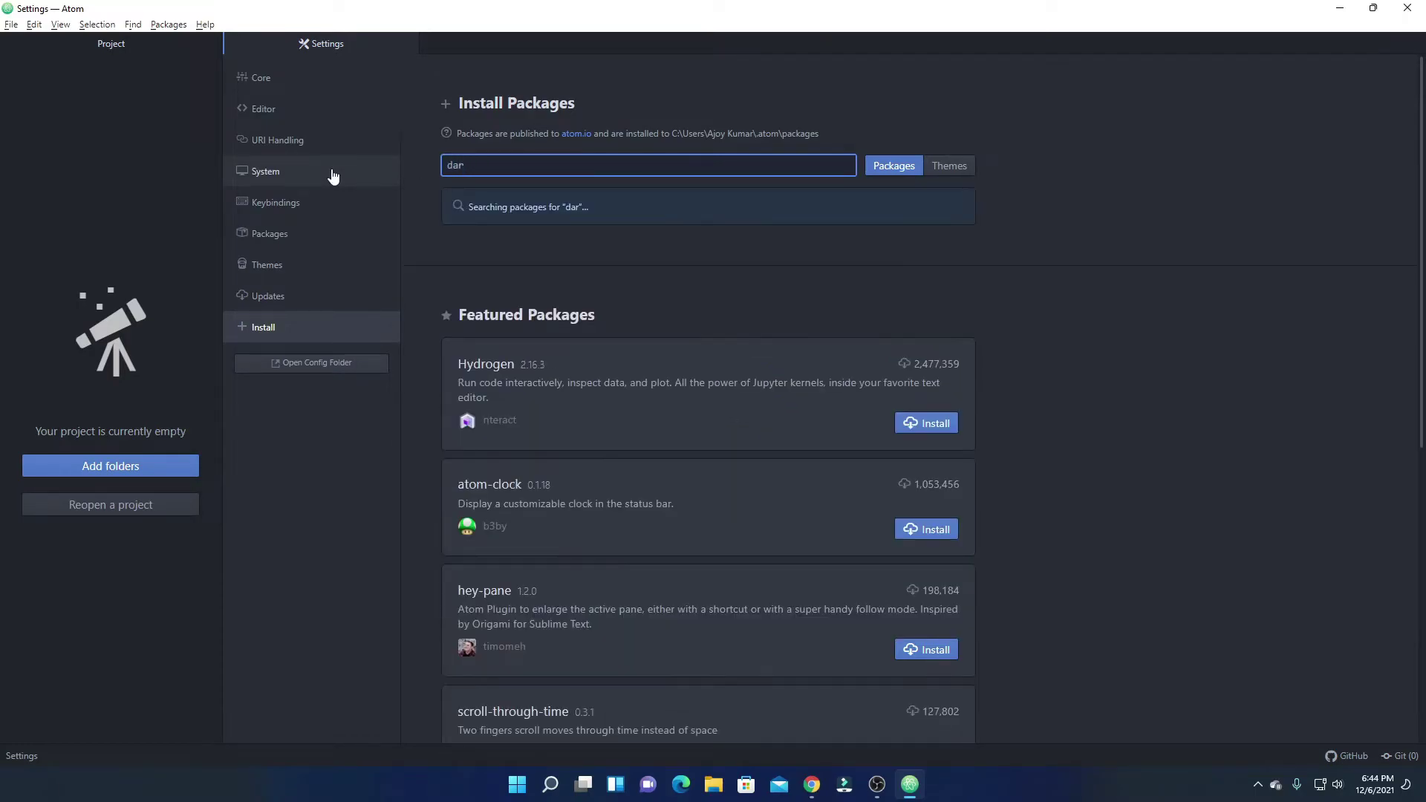
pyautogui.write('k theme')
pyautogui.click(950, 167)
pyautogui.scroll(-10, 605, 302)
pyautogui.scroll(4, 695, 300)
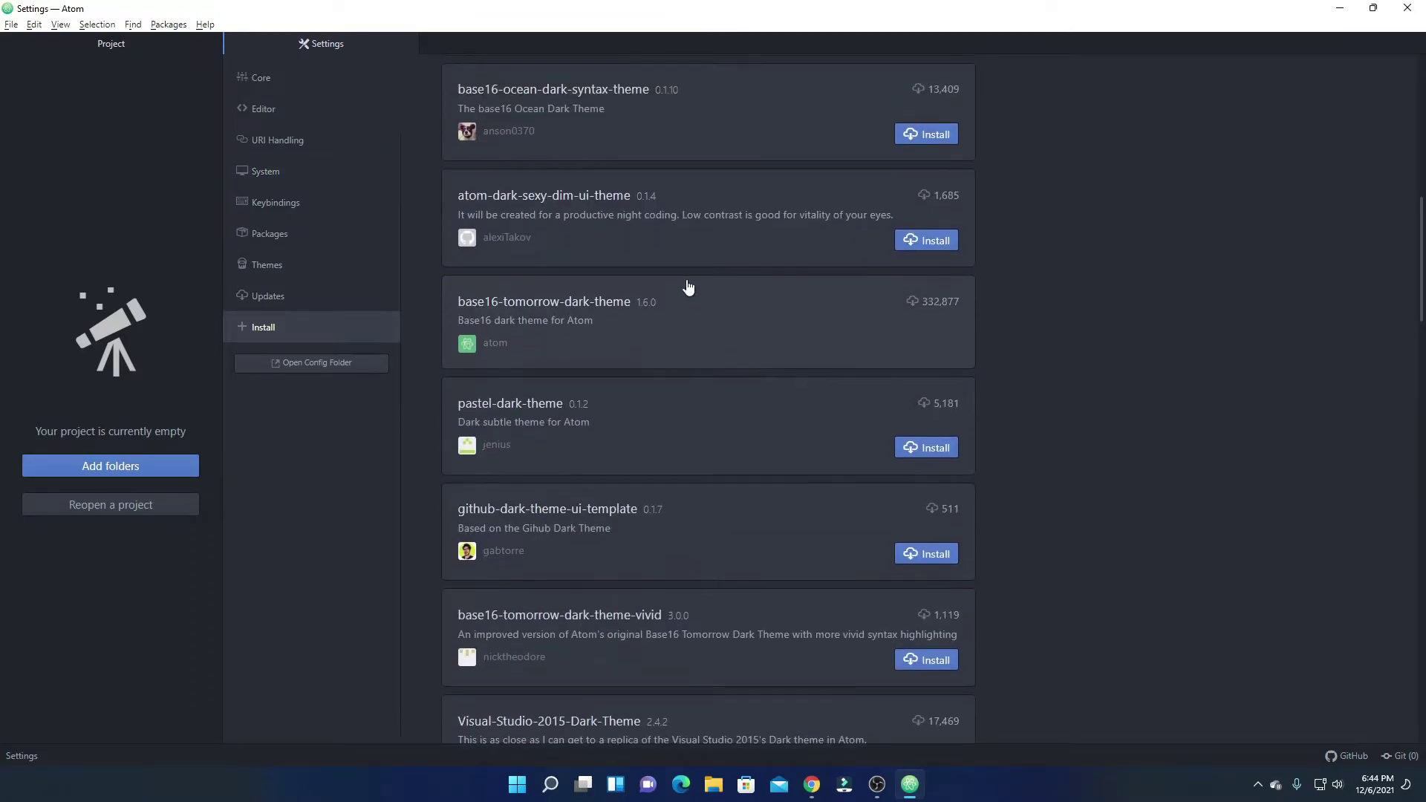
pyautogui.scroll(5, 690, 184)
pyautogui.scroll(-6, 675, 159)
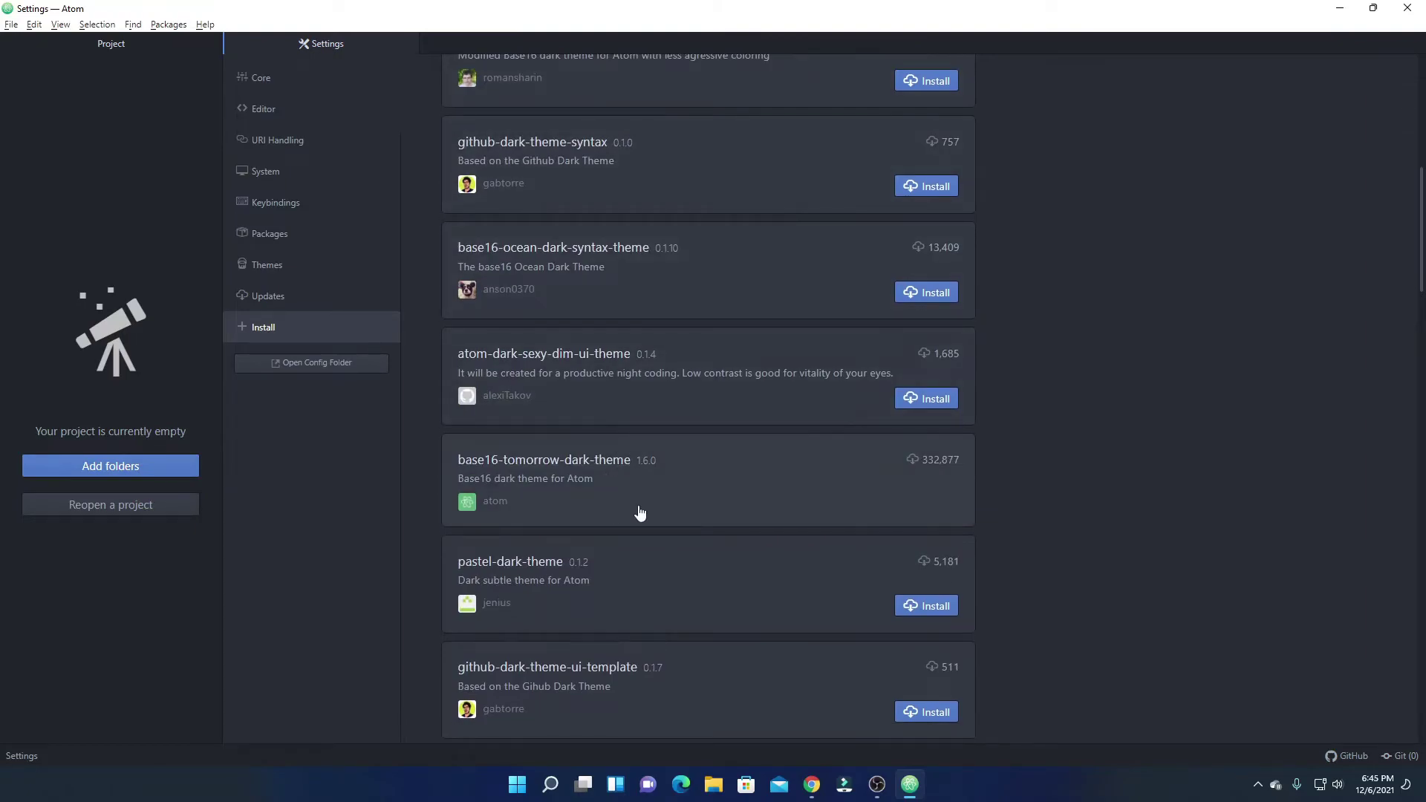
# Step: View base16-tomorrow-dark-theme's details, go back, then open the Updates page
pyautogui.click(711, 487)
pyautogui.scroll(-3, 797, 383)
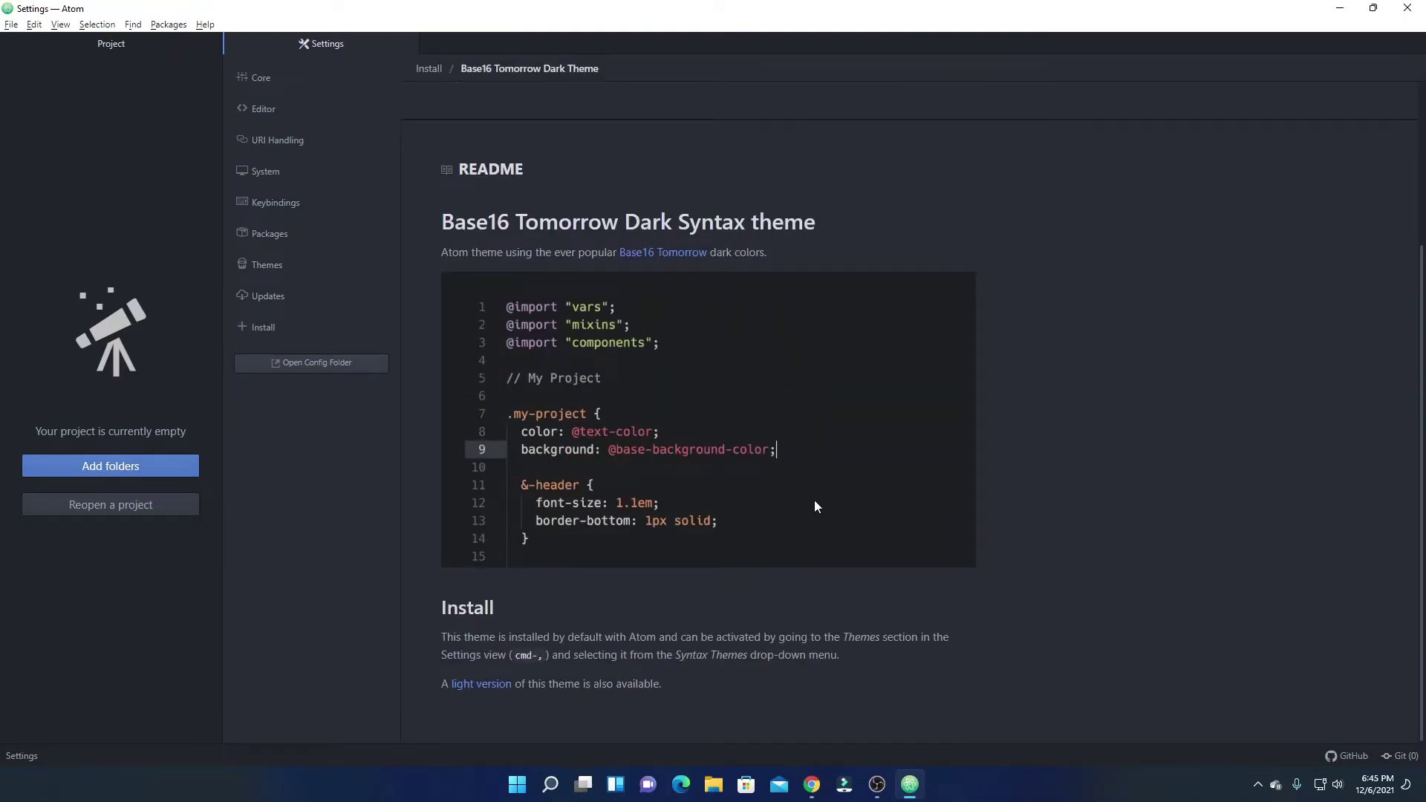
pyautogui.scroll(3, 844, 474)
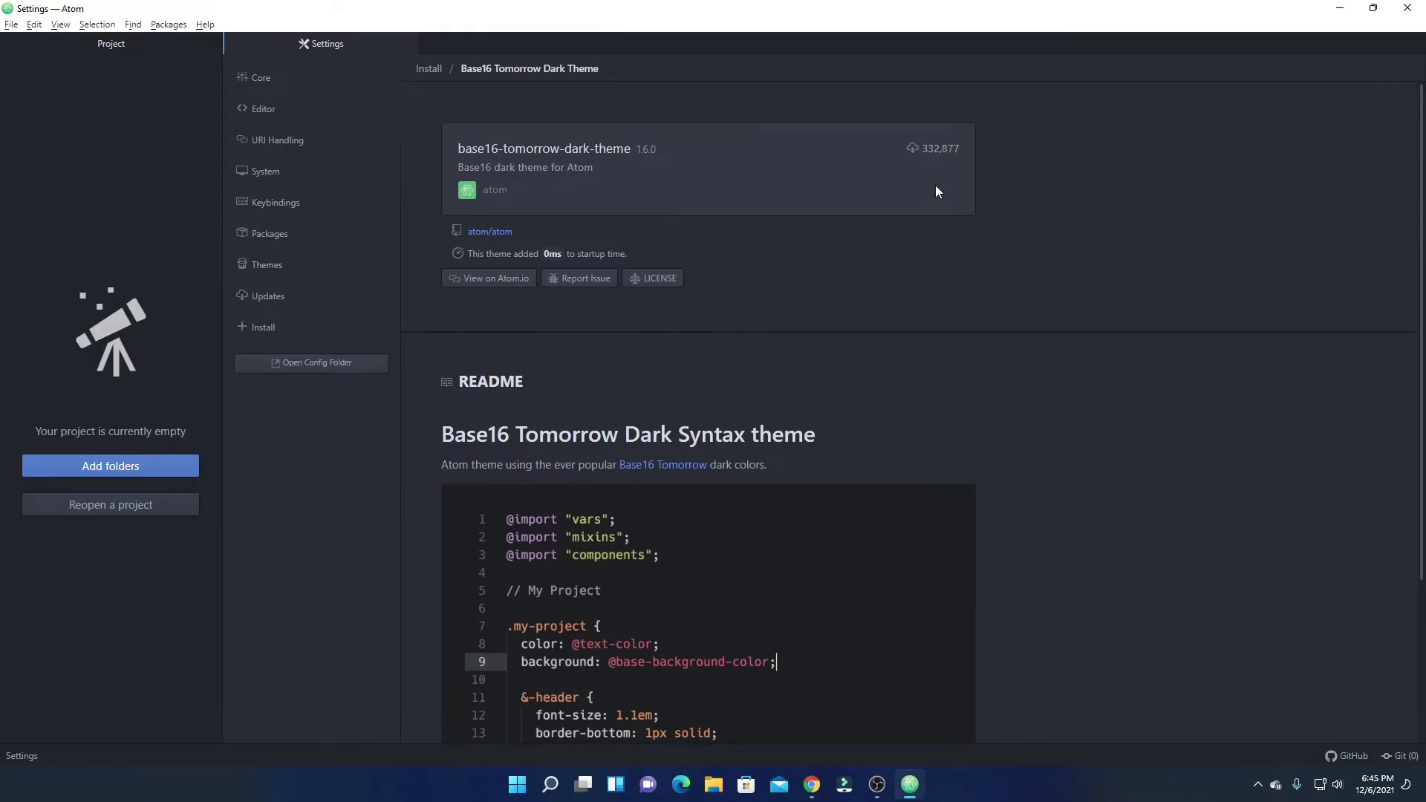
pyautogui.click(301, 338)
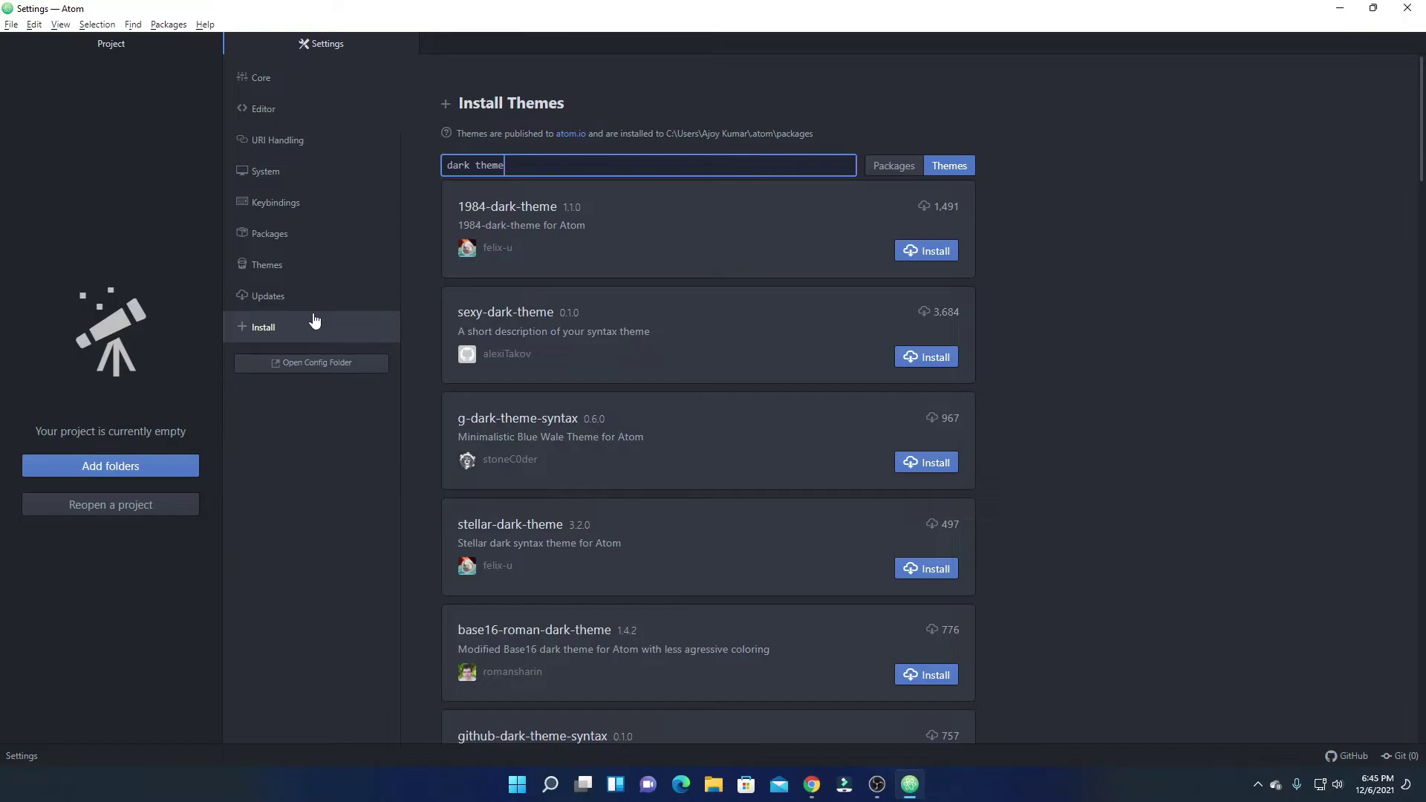
pyautogui.click(316, 304)
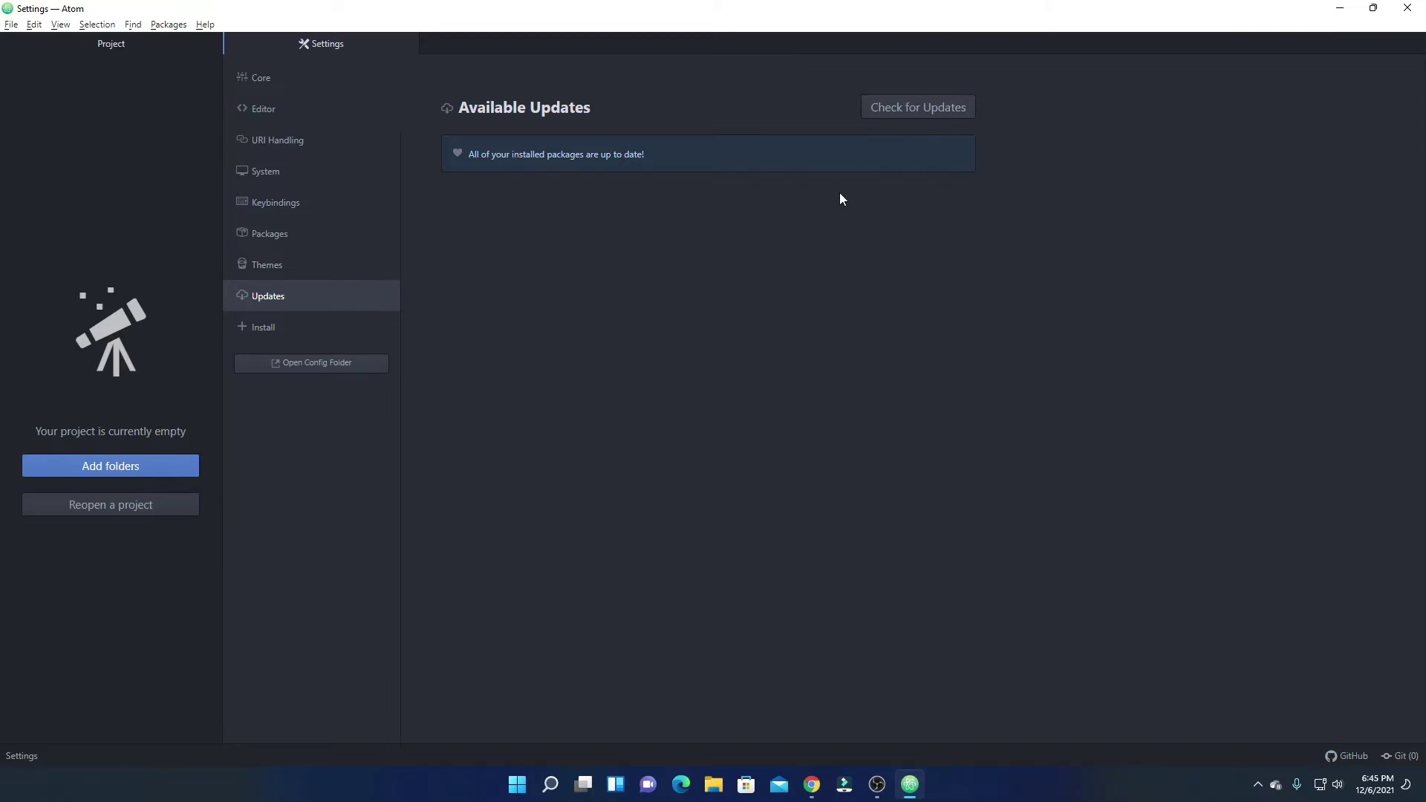
# Step: Check for package updates, then scroll through the list of installed packages
pyautogui.click(912, 111)
pyautogui.click(304, 245)
pyautogui.scroll(-8, 1007, 290)
pyautogui.scroll(7, 1007, 289)
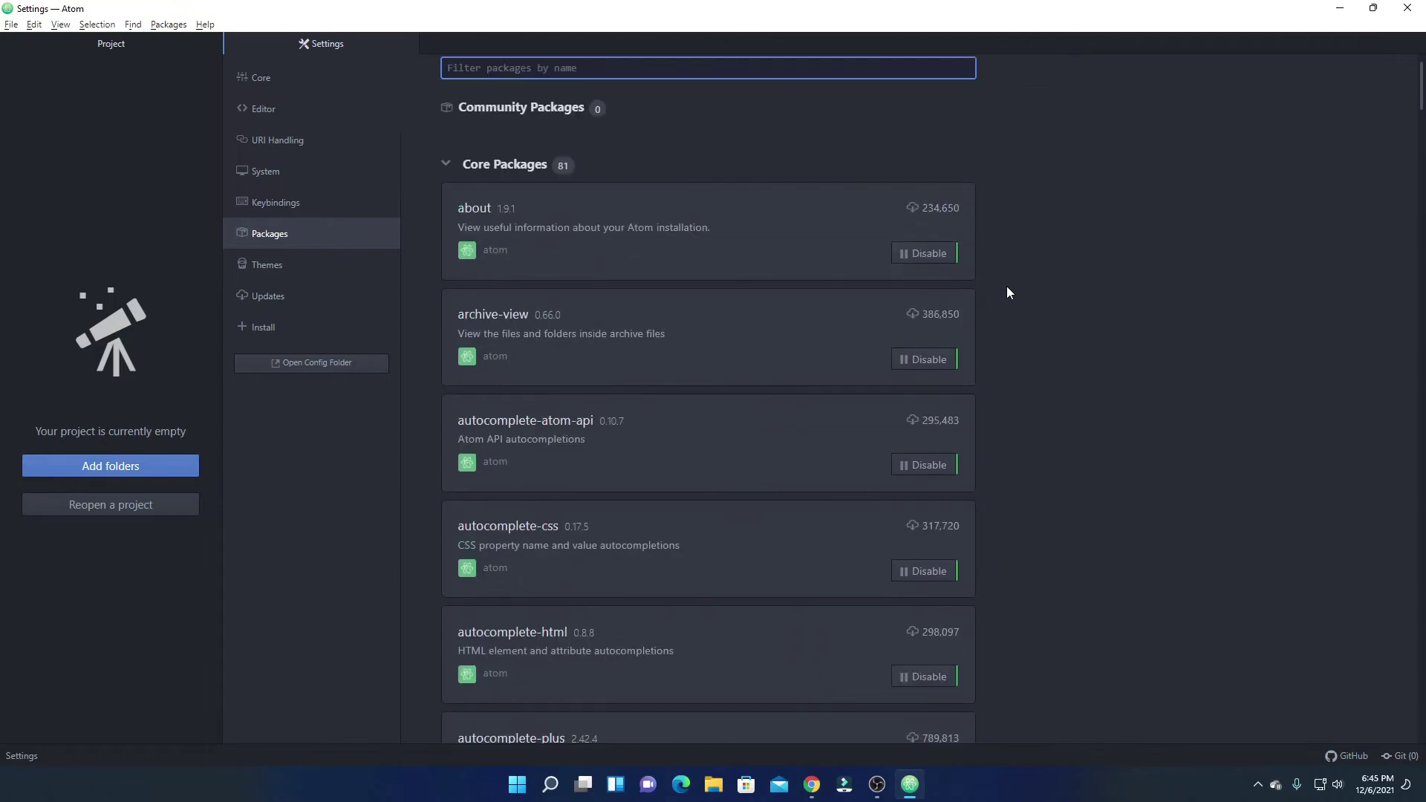
pyautogui.scroll(-3, 1007, 287)
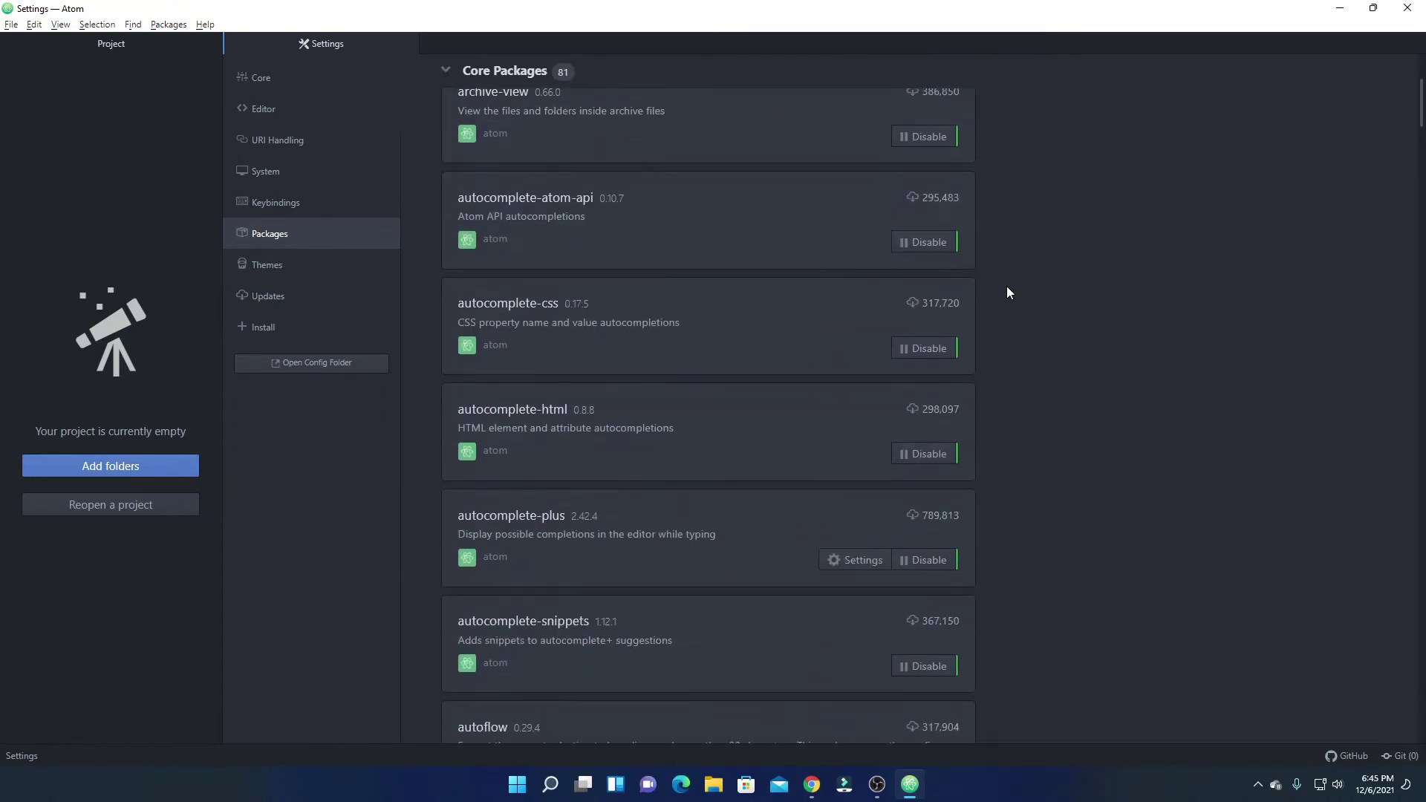
pyautogui.scroll(3, 1007, 286)
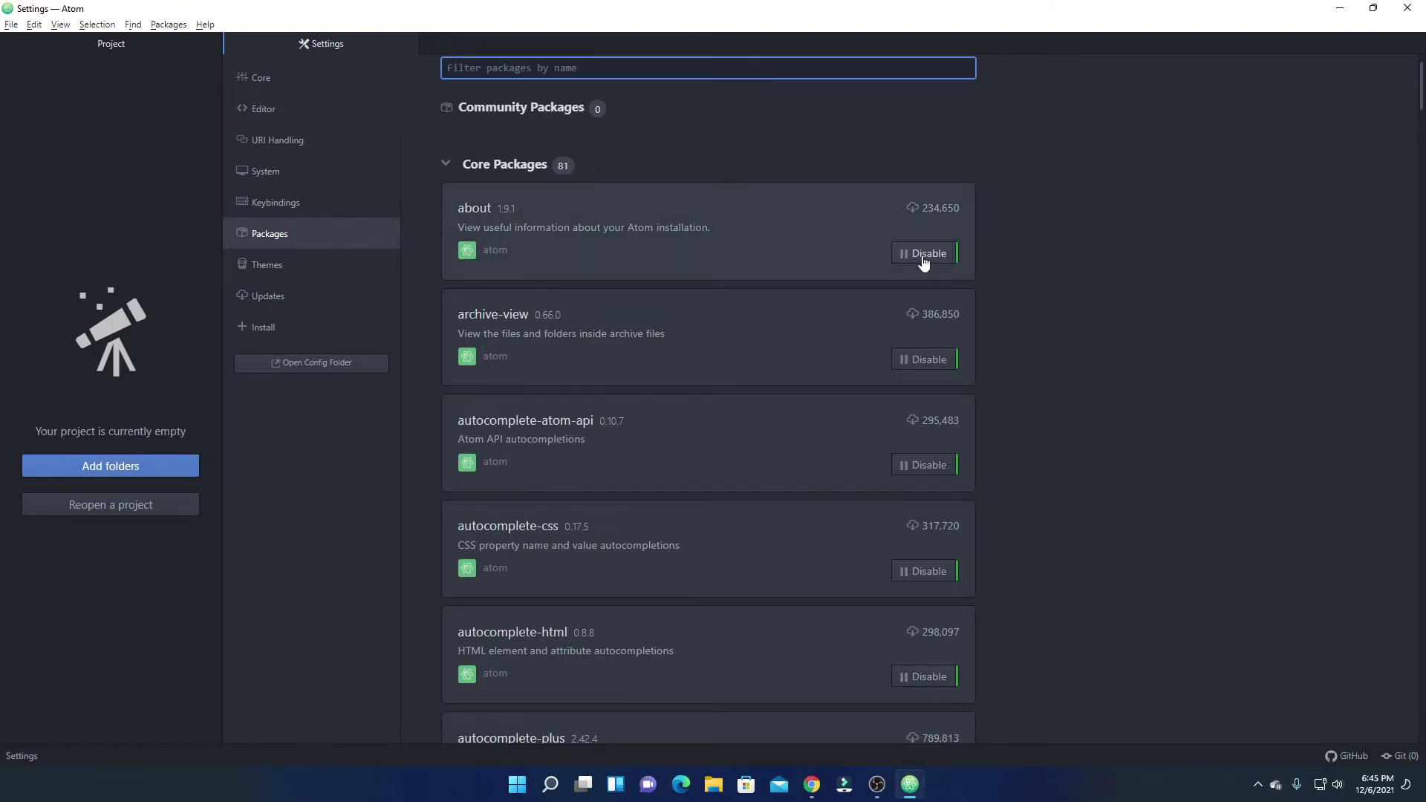
# Step: Open the Themes settings and scroll through the installed themes
pyautogui.click(267, 274)
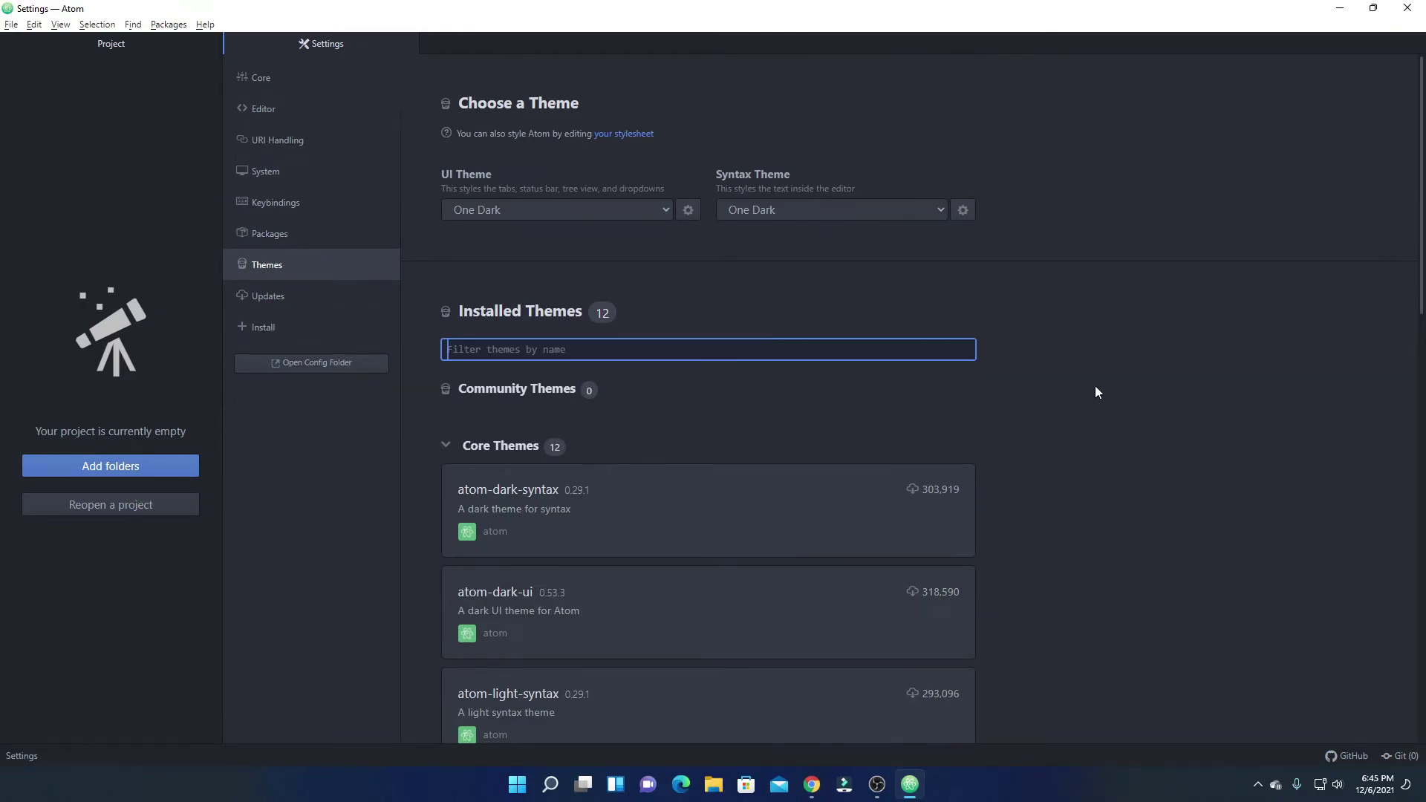
pyautogui.scroll(-2, 1095, 386)
pyautogui.scroll(-5, 1095, 385)
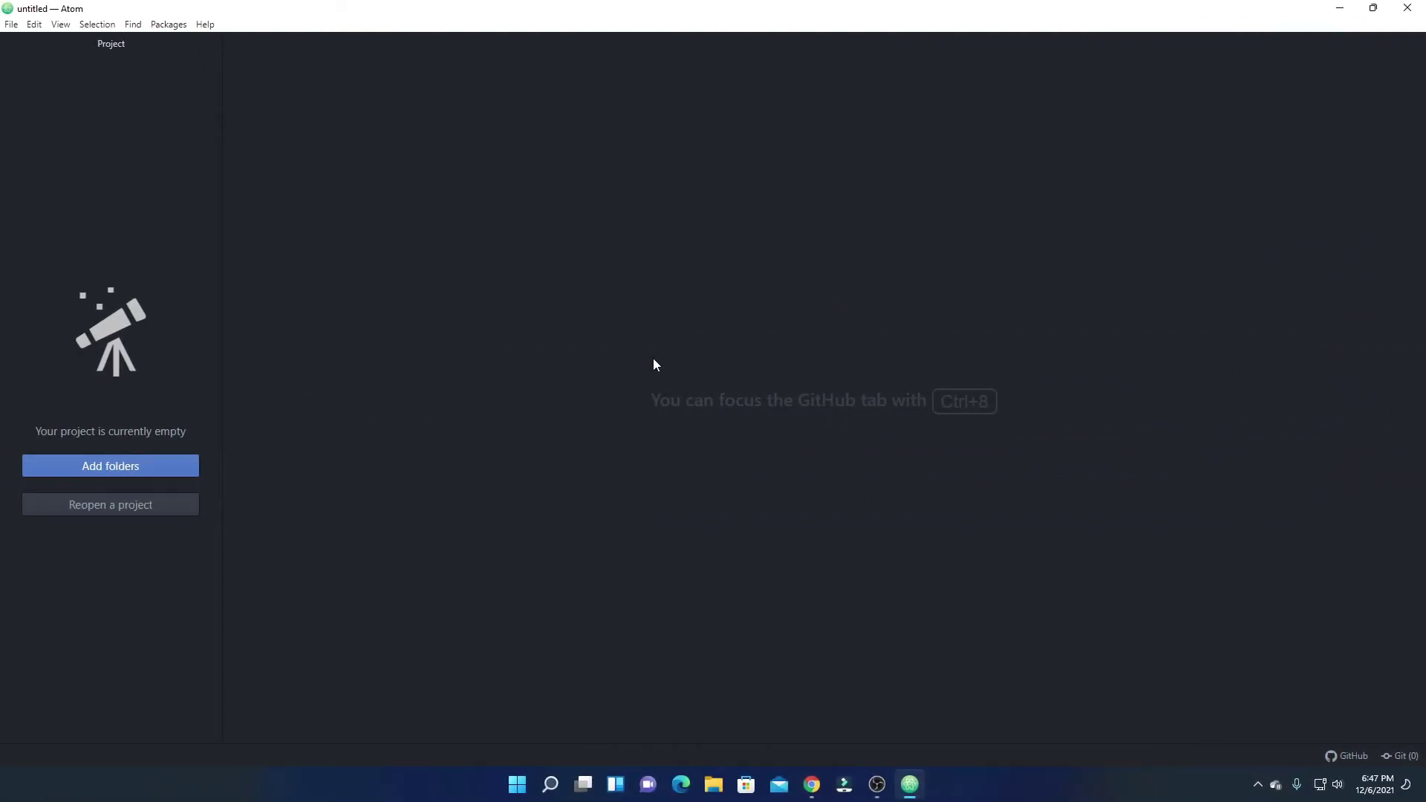
# Step: Create a new file and paste in the seven-line HelloWorld Java program printing "Hello, World!"
pyautogui.click(11, 24)
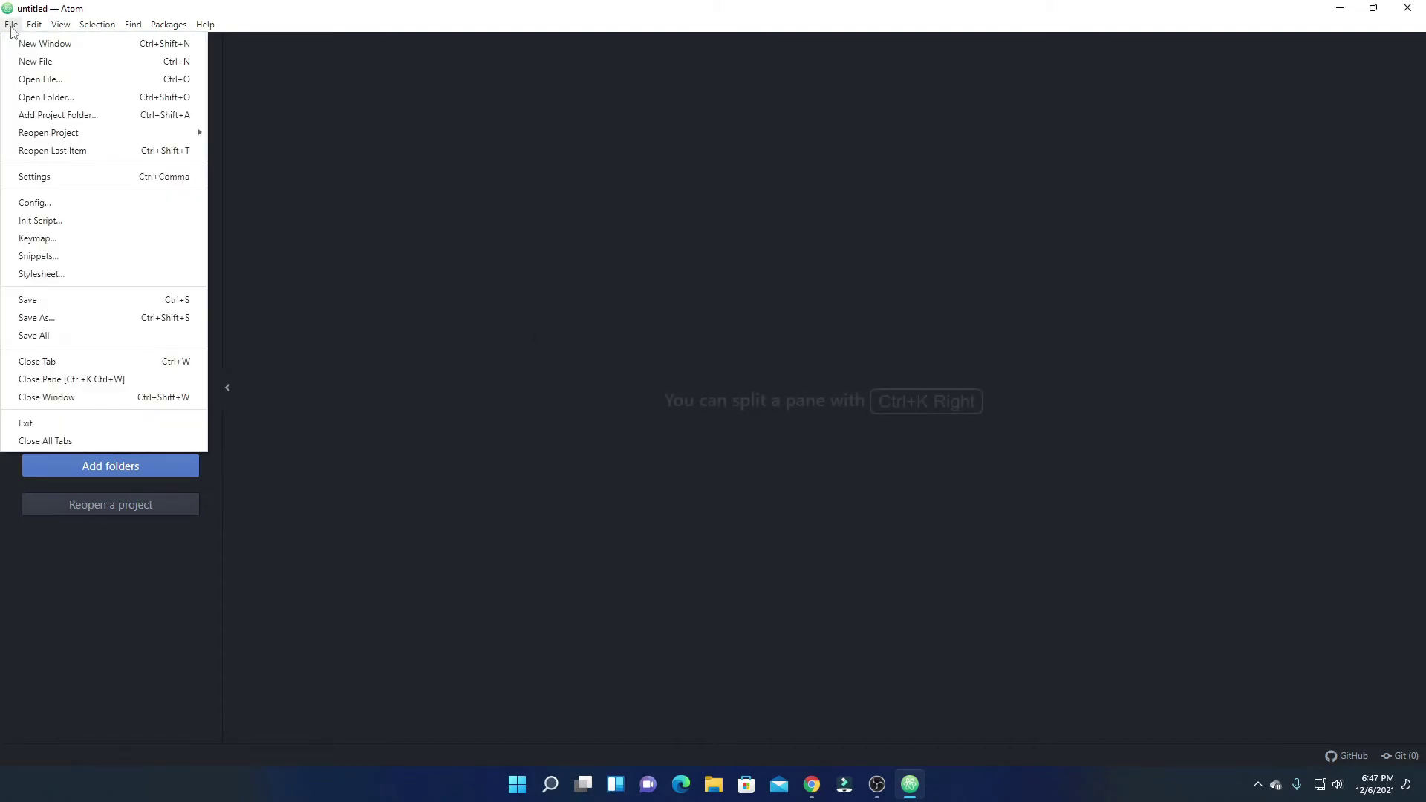
pyautogui.click(46, 63)
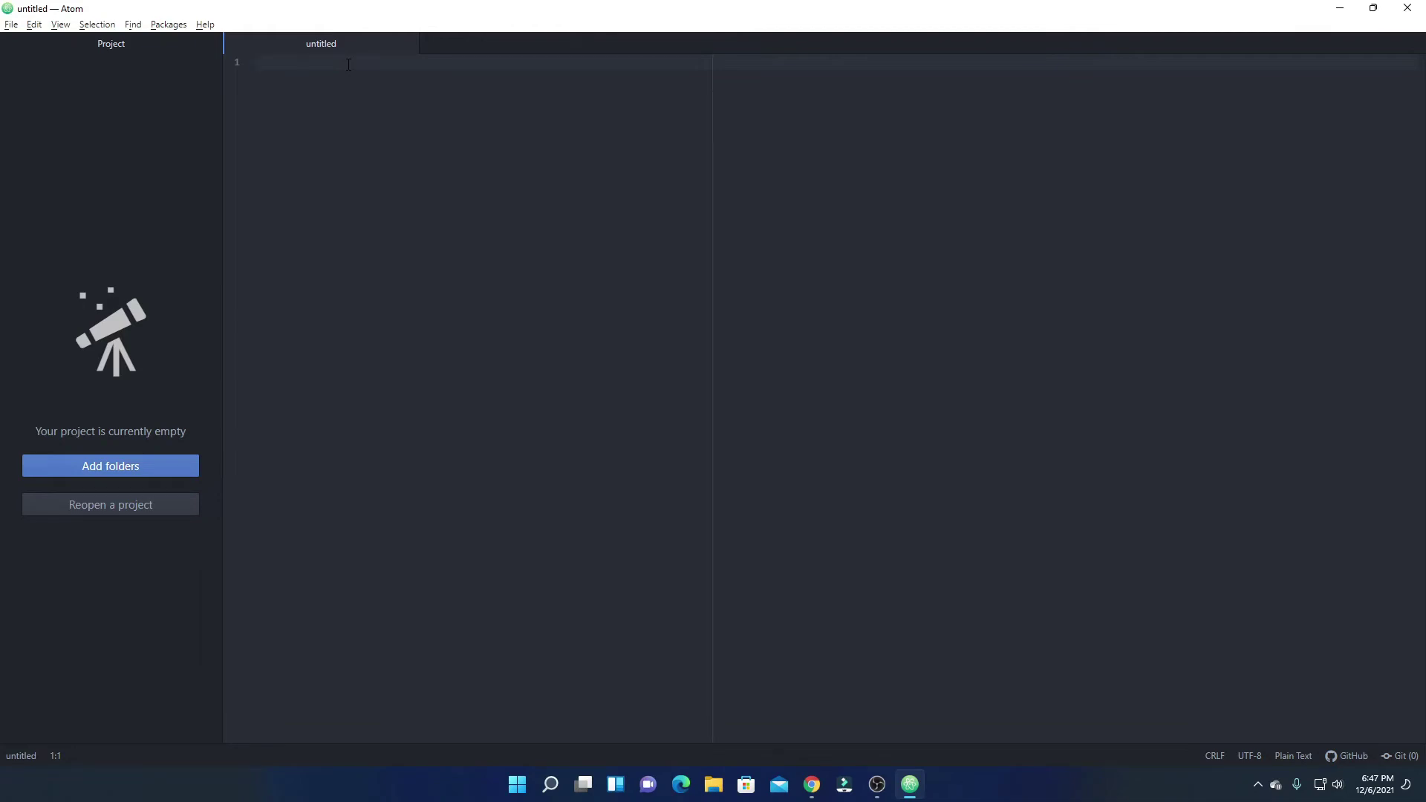
pyautogui.write('// Your First Program  class HelloWorld {     public static void main(String[] args) {         System.out.println("Hello, World!");     } }')
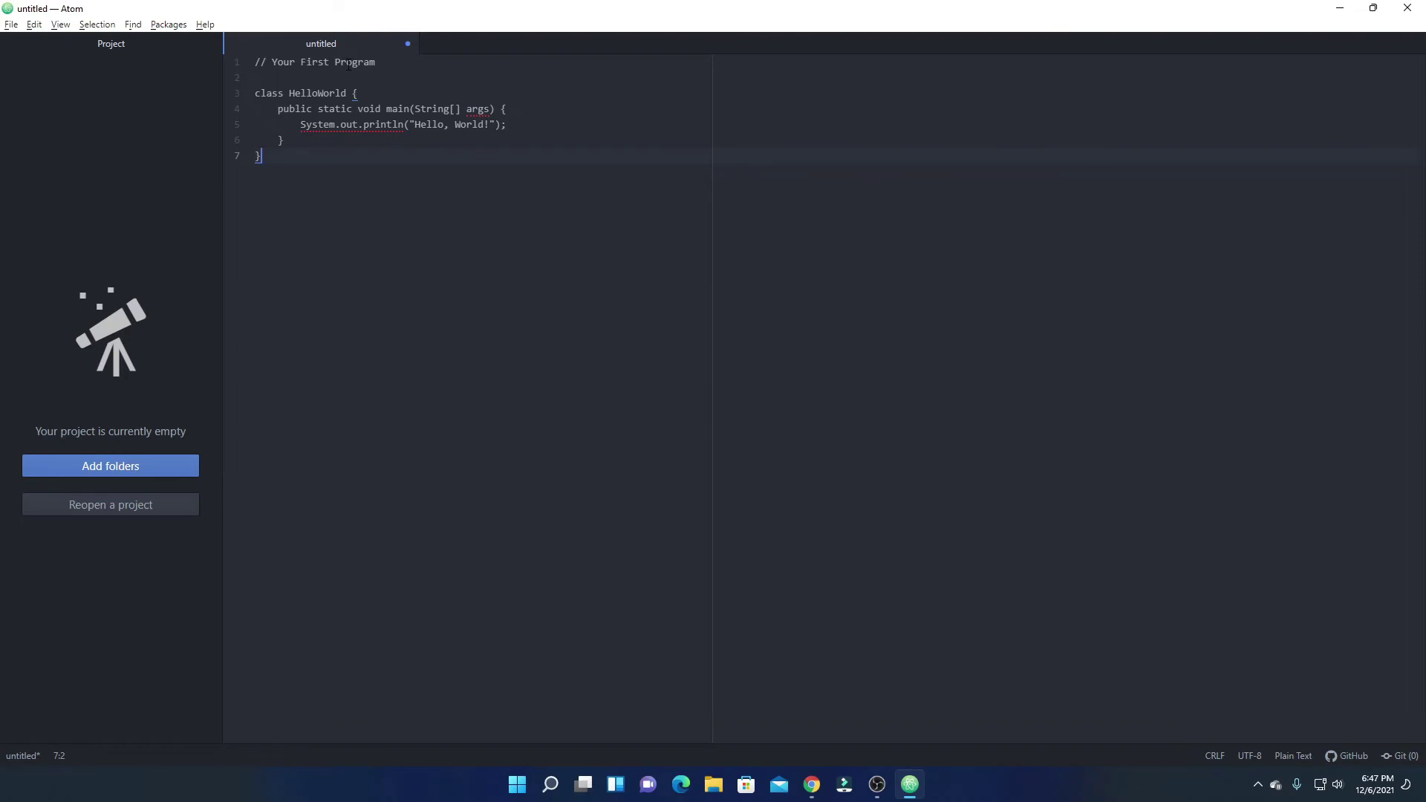
pyautogui.hotkey('alt', 'f')
pyautogui.click(427, 203)
pyautogui.click(11, 25)
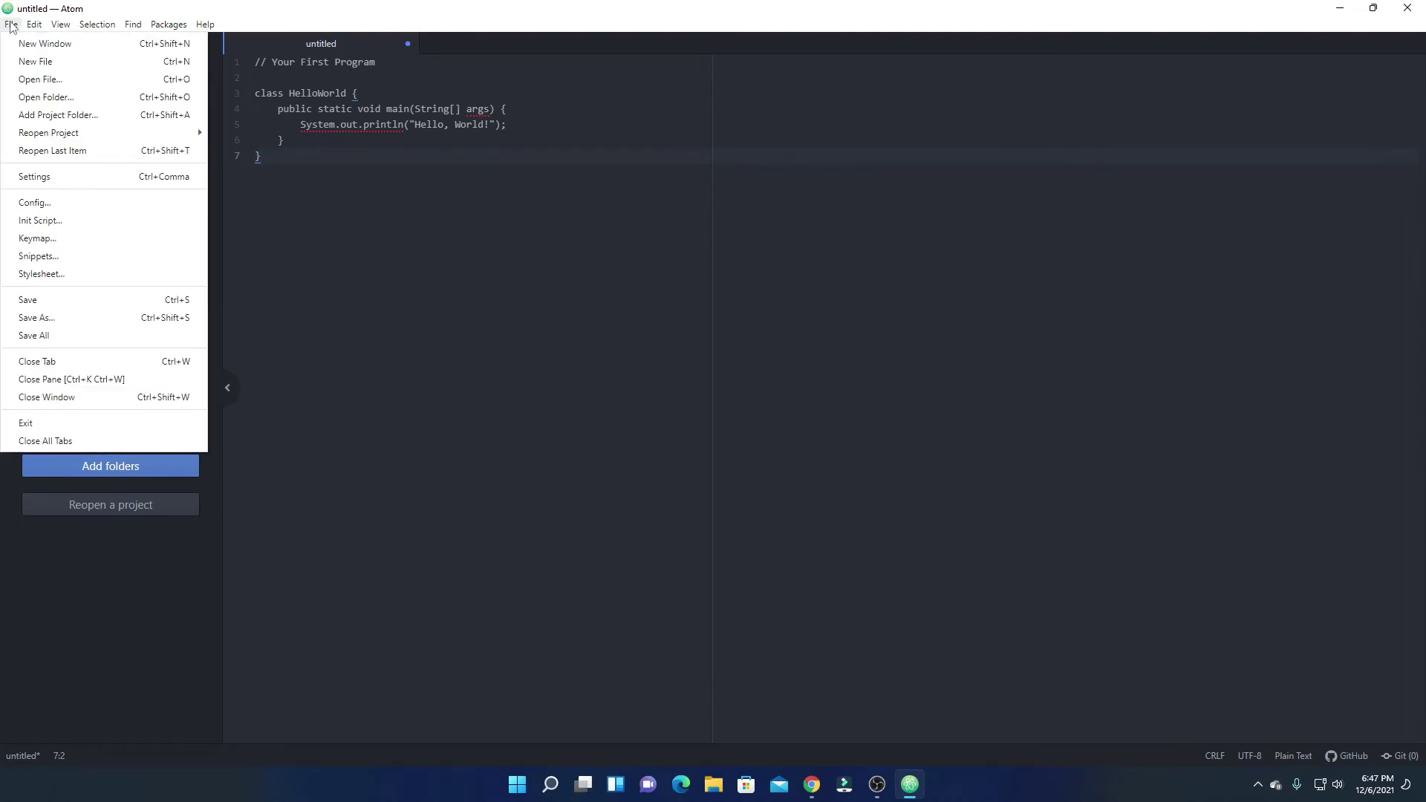
# Step: Save the program as HelloWorld.java on the Desktop, then restore down and minimize Atom
pyautogui.click(45, 319)
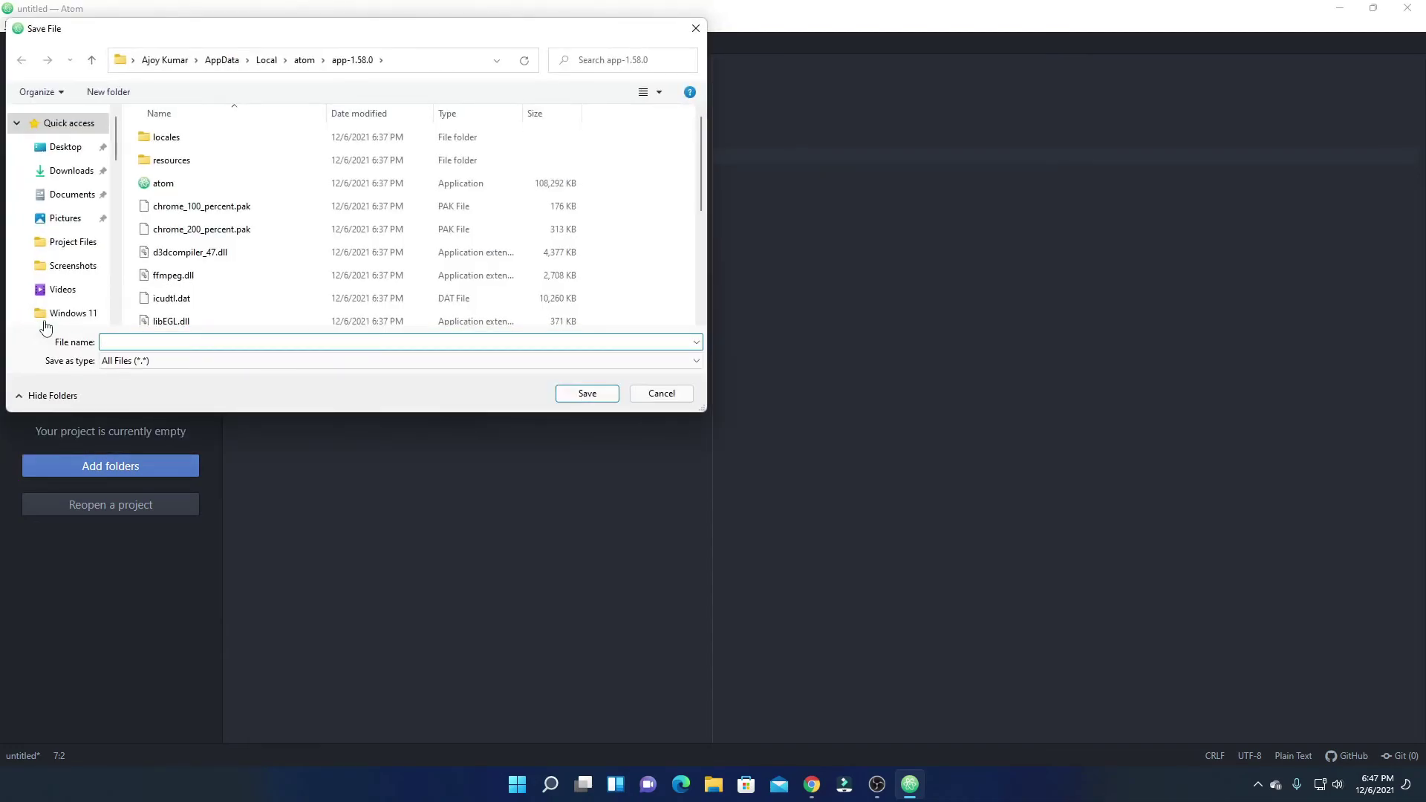
pyautogui.click(66, 147)
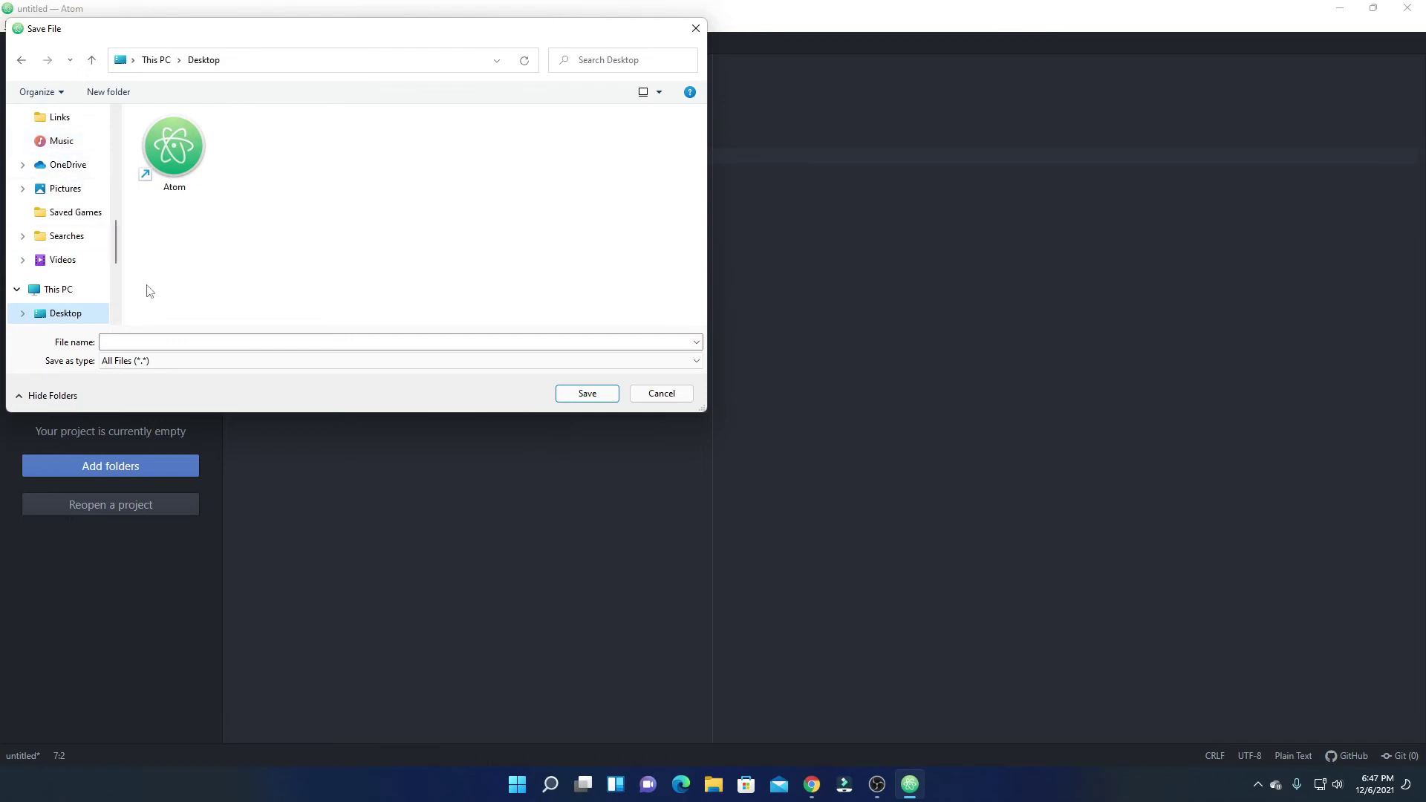
pyautogui.click(162, 342)
pyautogui.write('Hello')
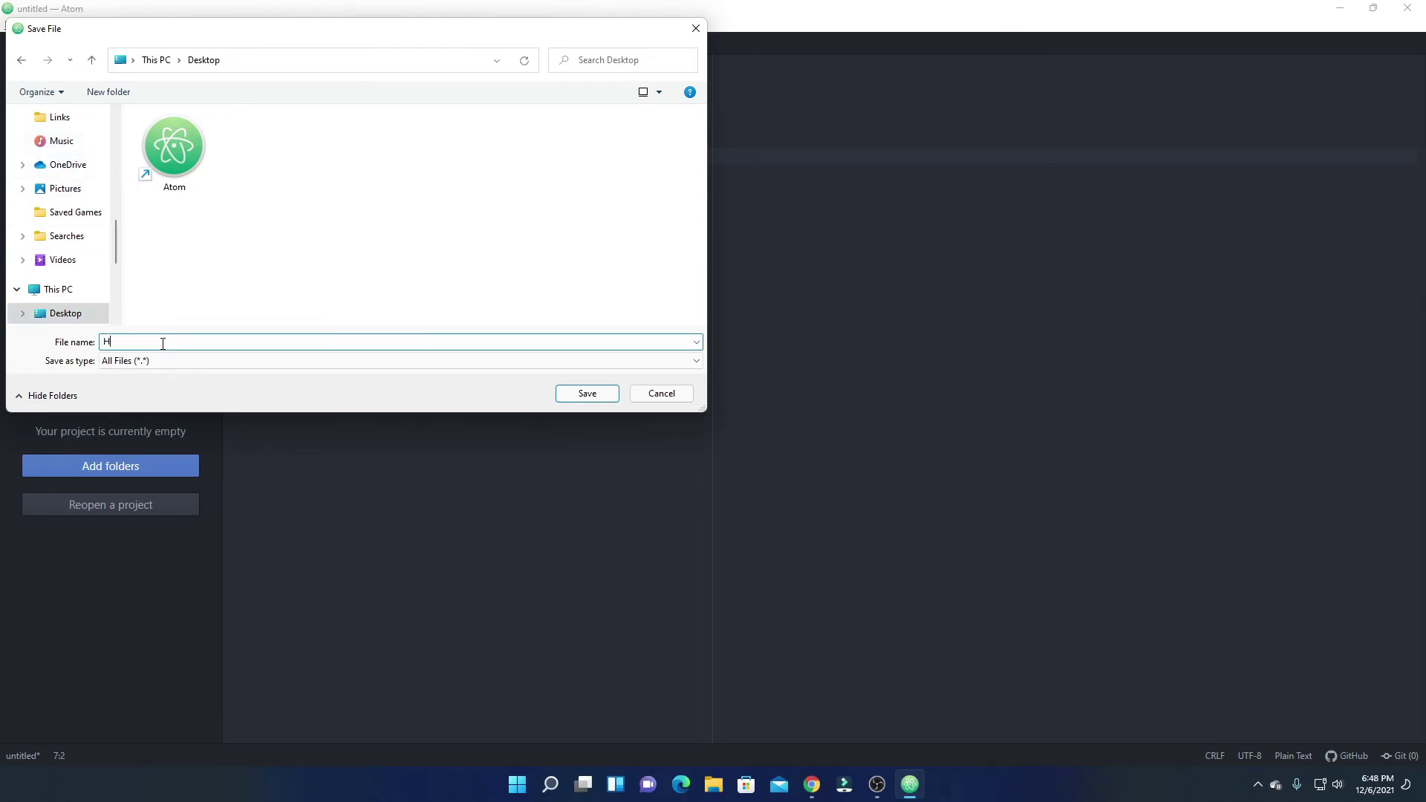
pyautogui.write('World.java')
pyautogui.click(586, 394)
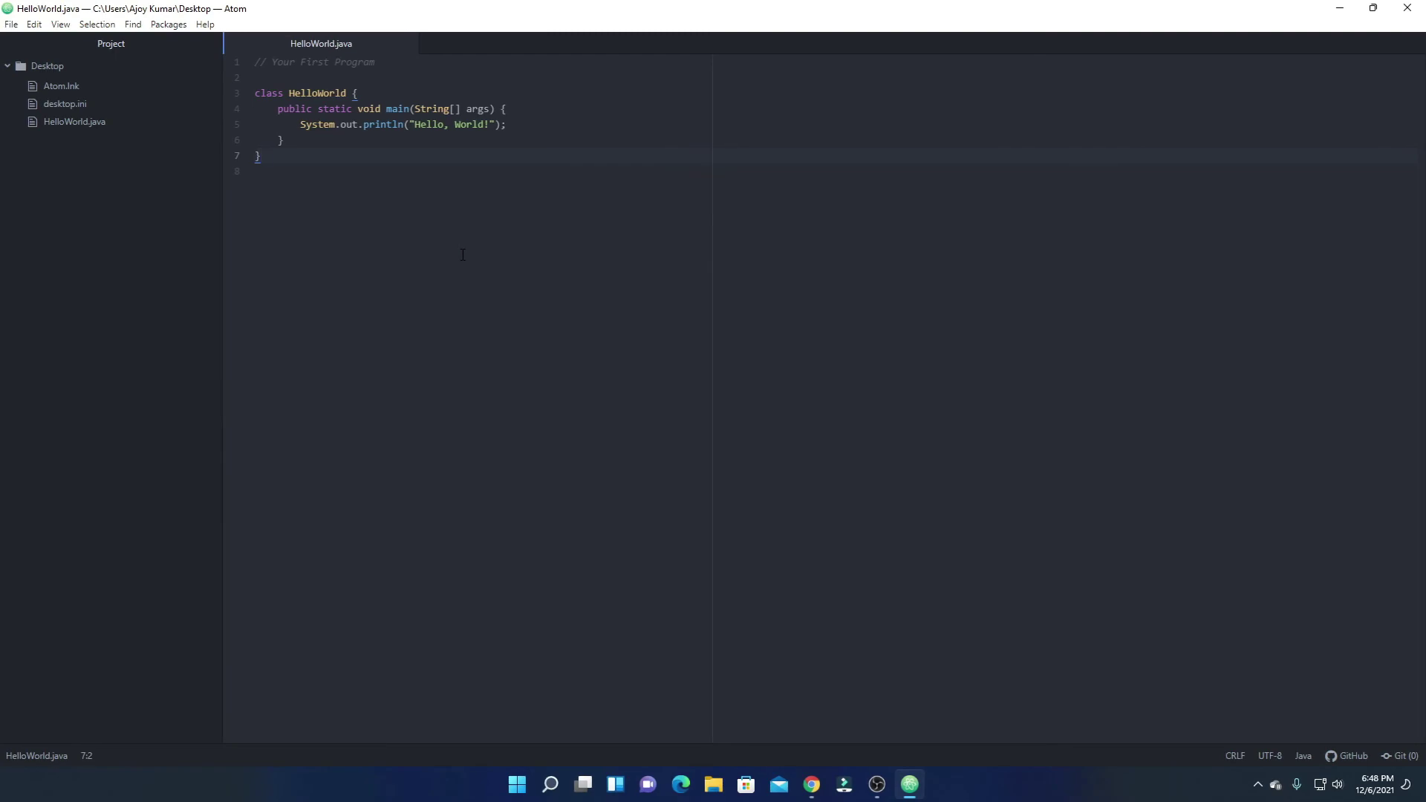
pyautogui.click(1372, 7)
pyautogui.click(673, 12)
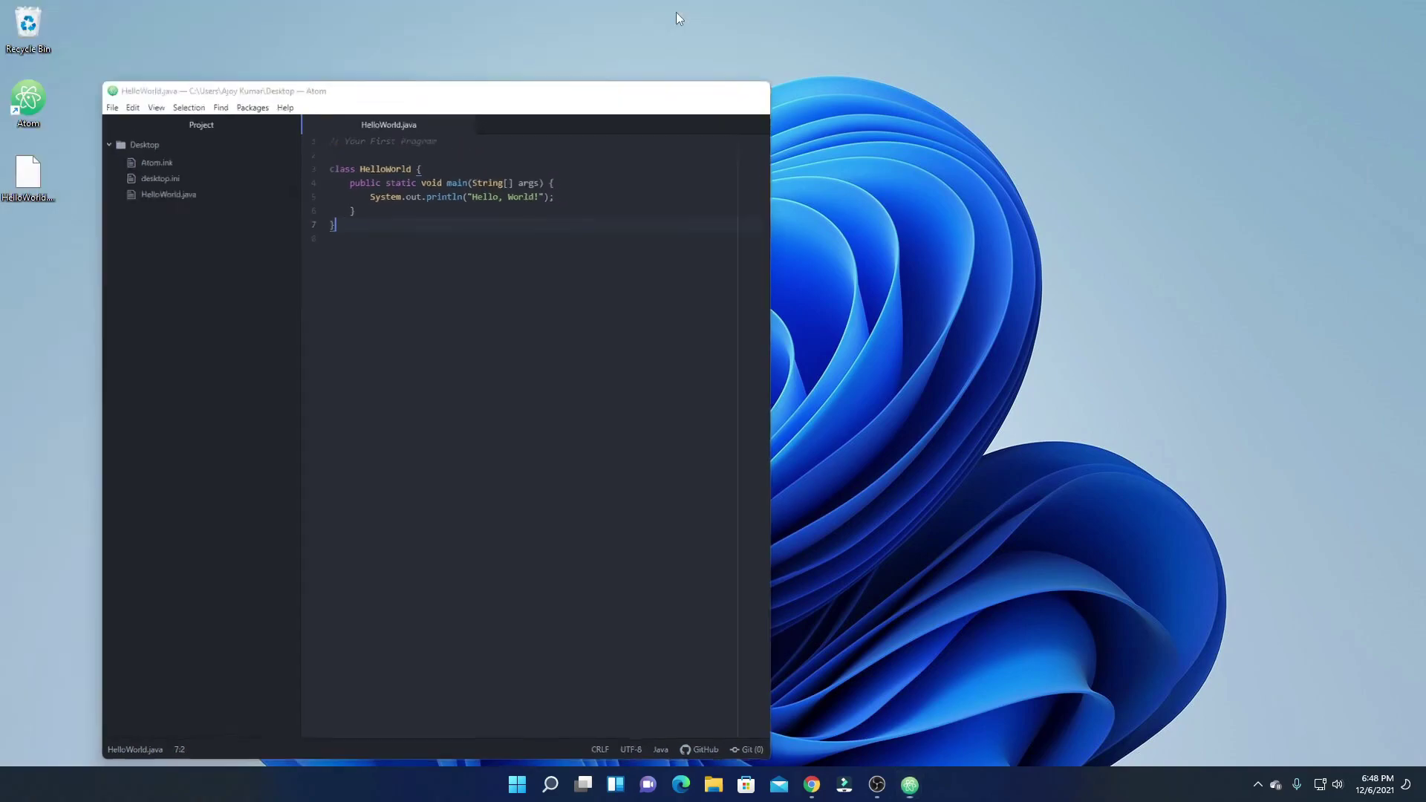